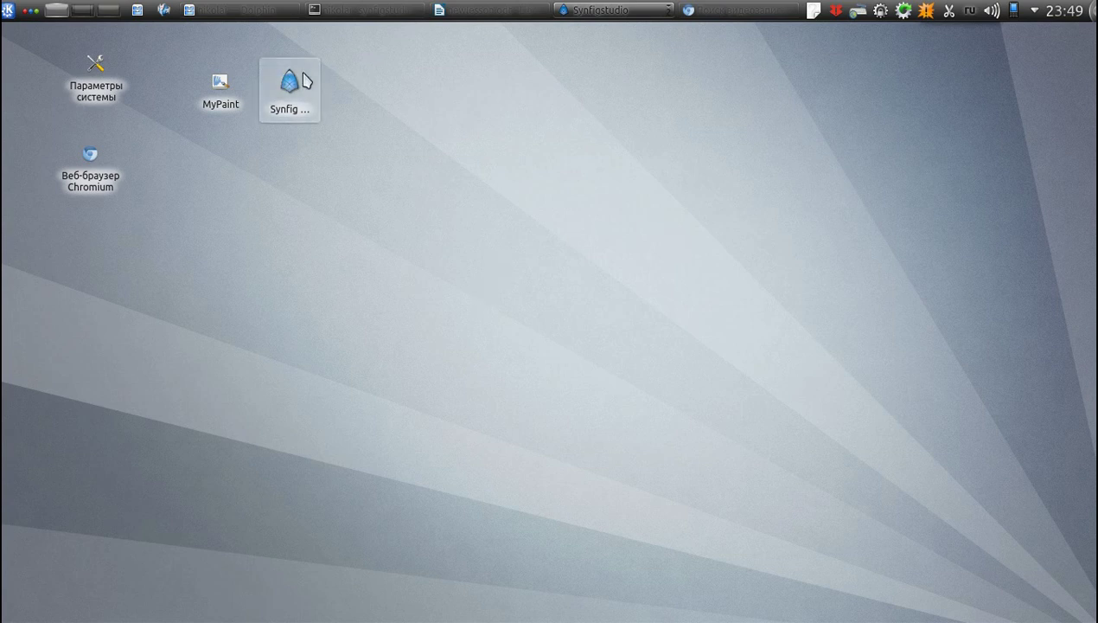
# - Switch to the Synfig Studio desktop and choose File > Setup from the toolbox
pyautogui.moveTo(356, 88)
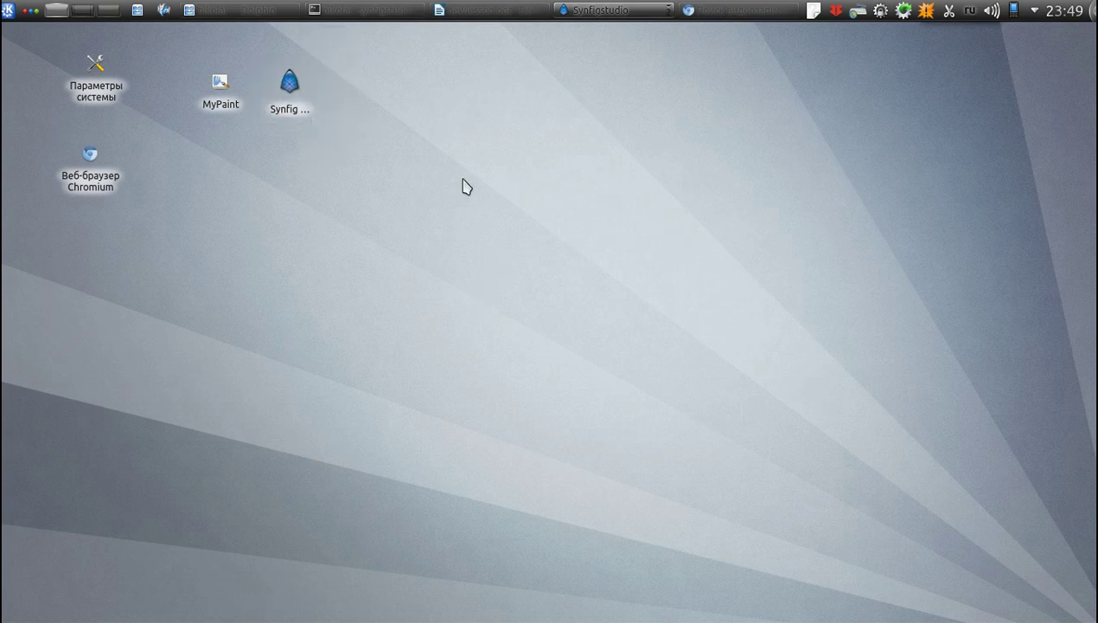
pyautogui.click(83, 11)
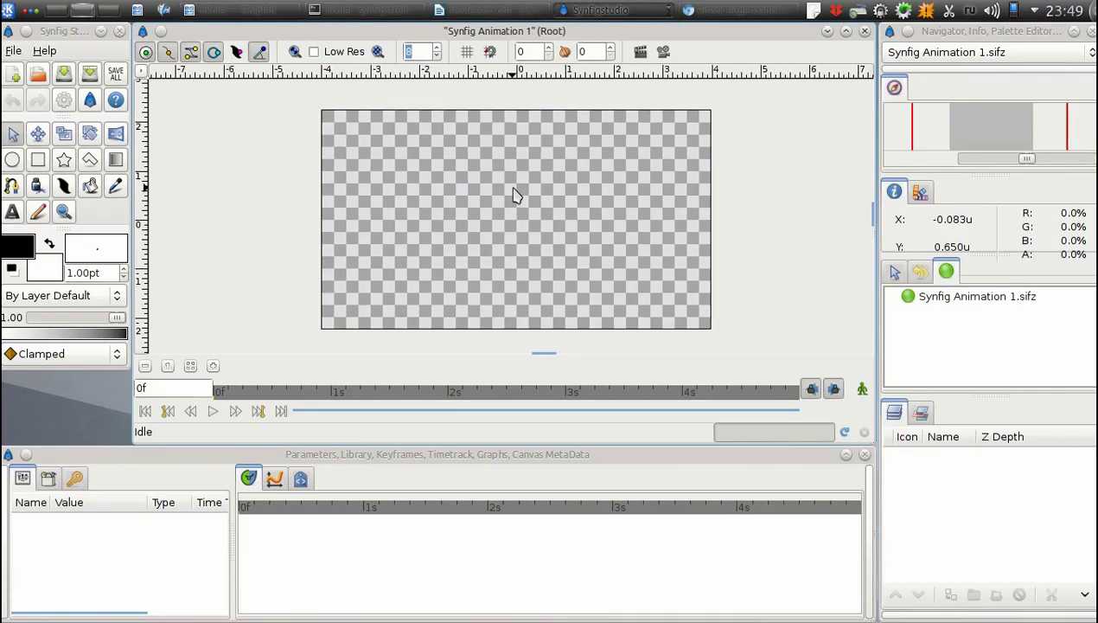
pyautogui.click(61, 33)
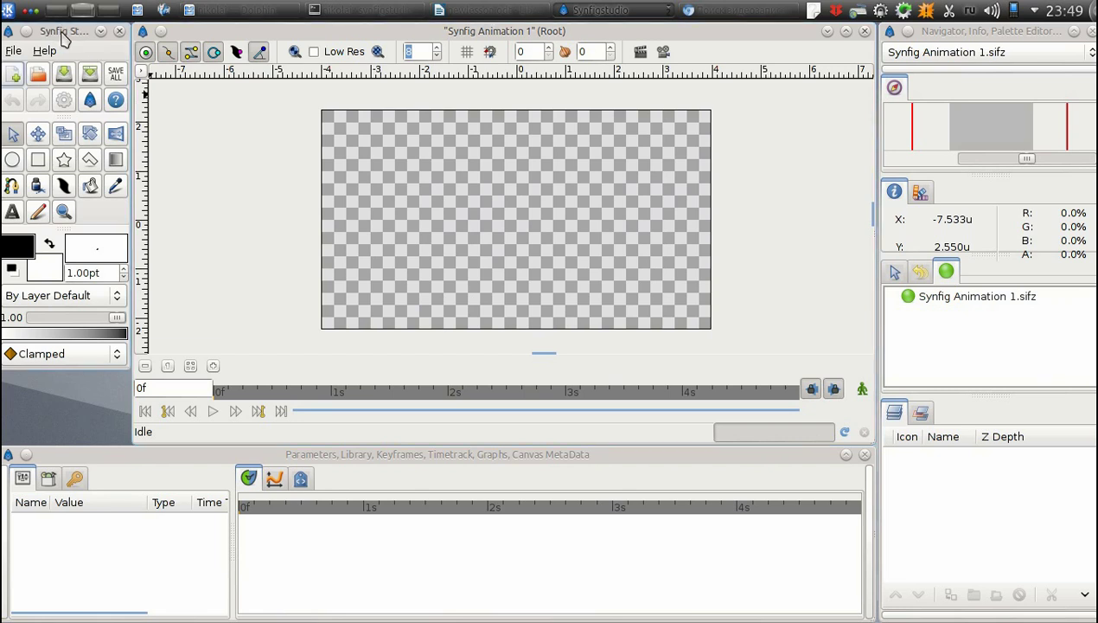
pyautogui.click(12, 52)
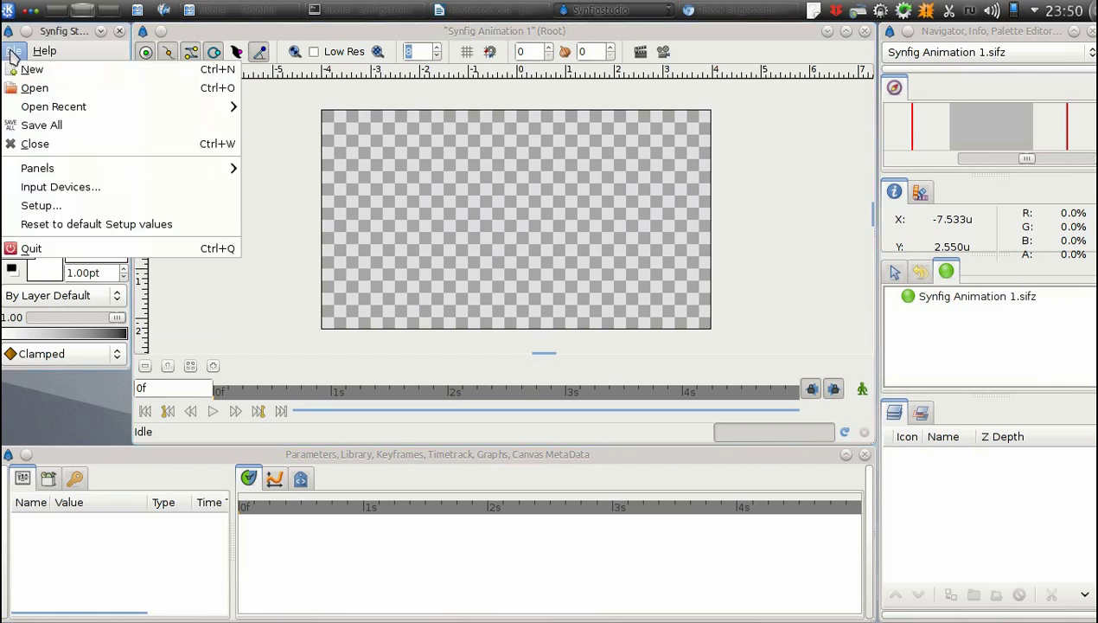
pyautogui.click(50, 210)
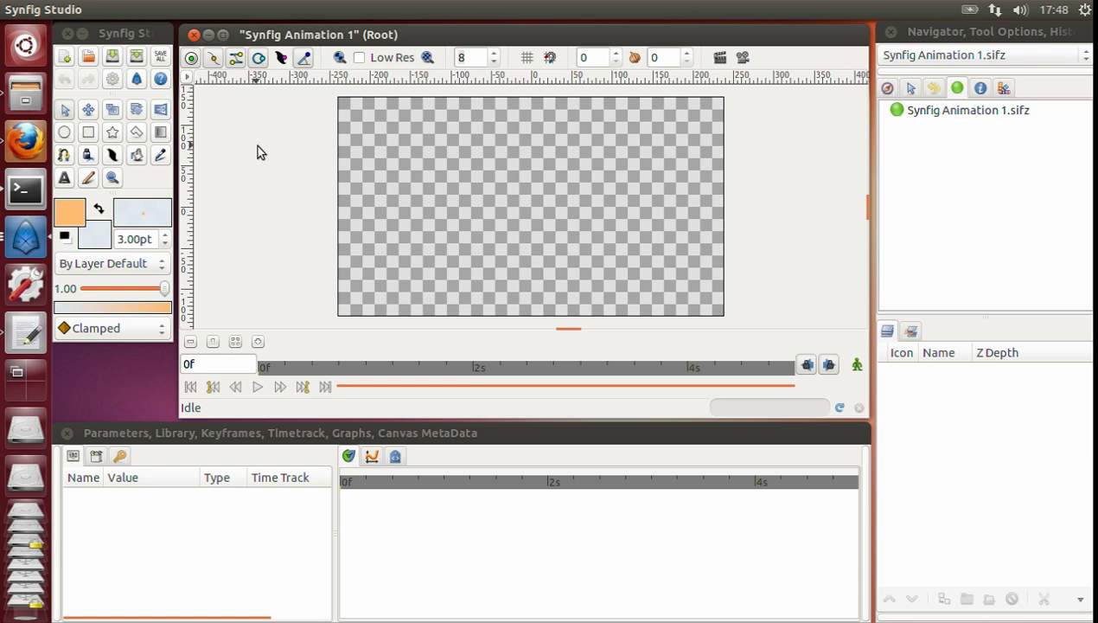
# - Open the Setup dialog from the toolbox File menu, showing gamma 2.2 for Red, Green and Blue
pyautogui.click(121, 34)
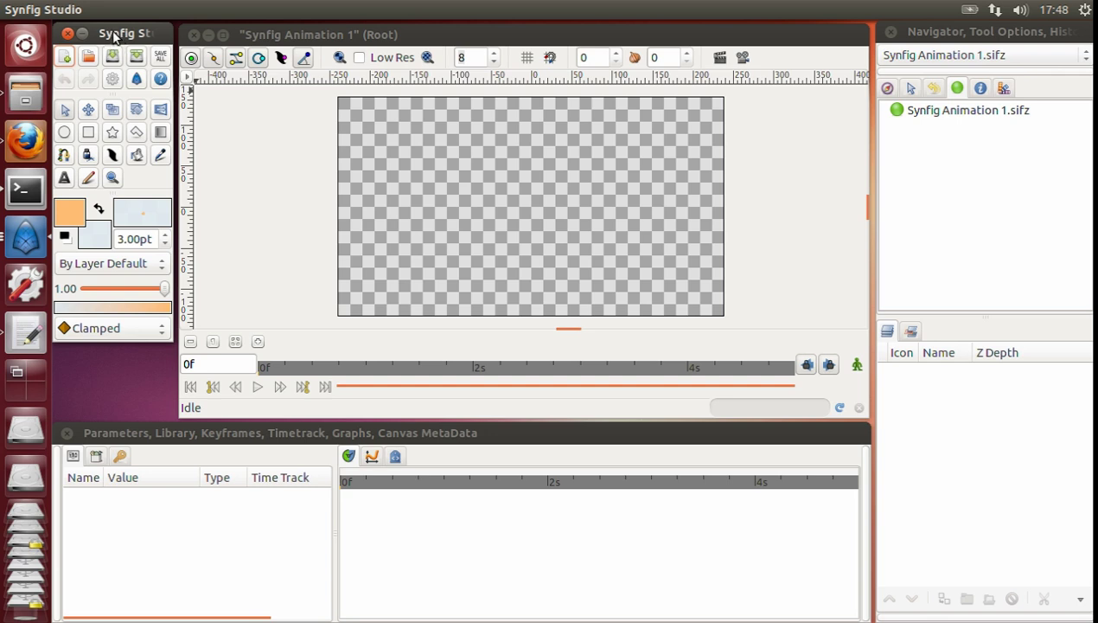
pyautogui.moveTo(87, 9)
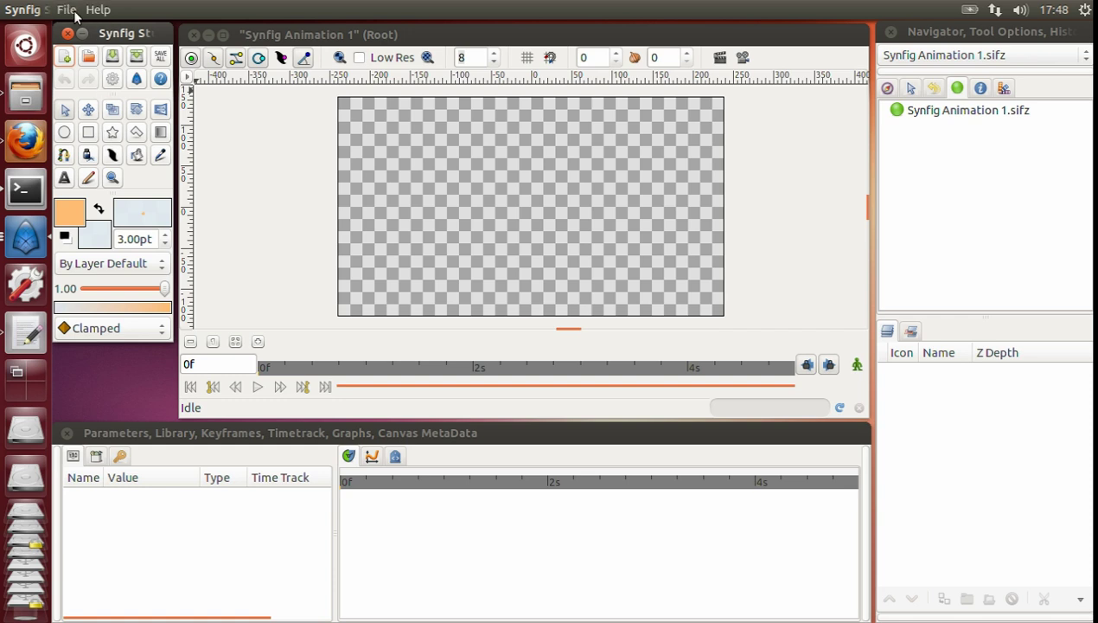
pyautogui.click(68, 10)
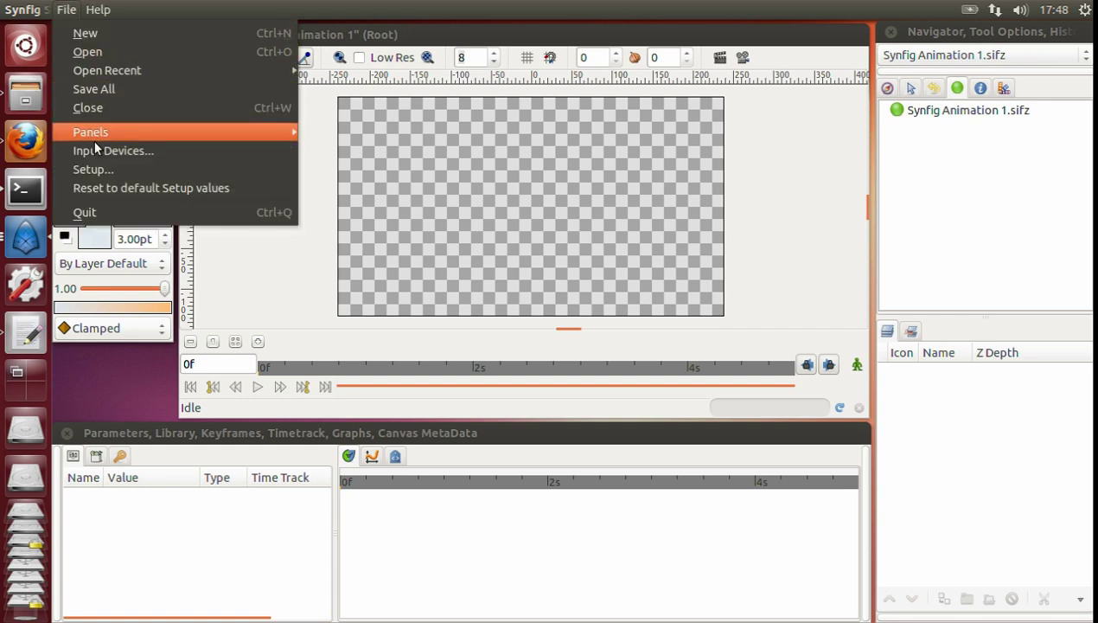
pyautogui.click(104, 169)
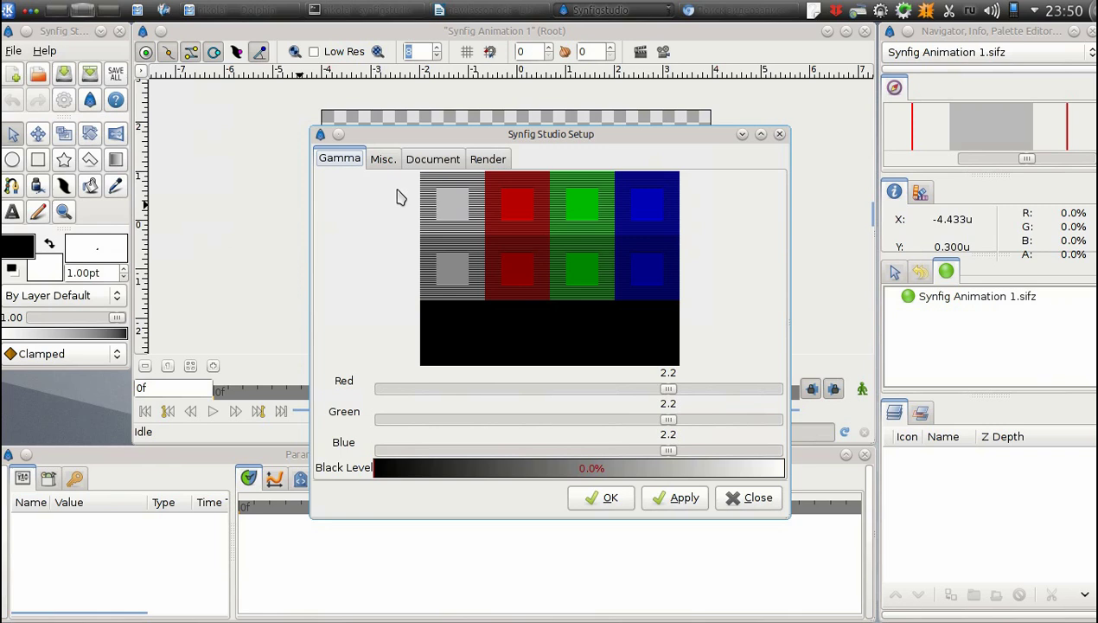
# - In Setup's Misc. tab, set Timestamp to FFf and Unit System to Pixels, then apply and close
pyautogui.click(384, 158)
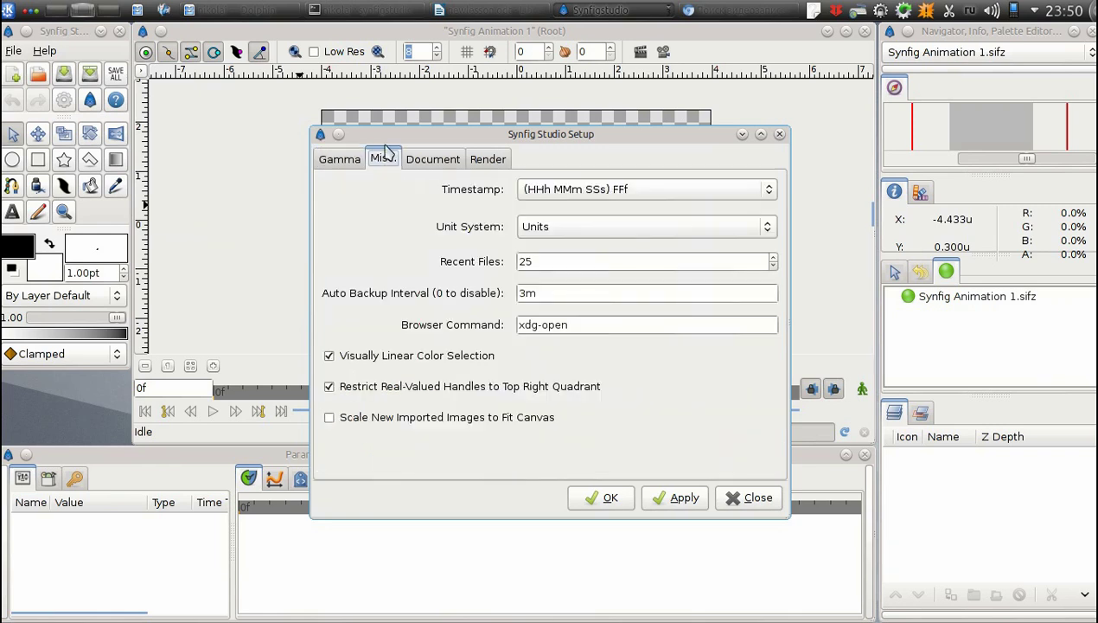
pyautogui.moveTo(385, 147); pyautogui.dragTo(369, 100)
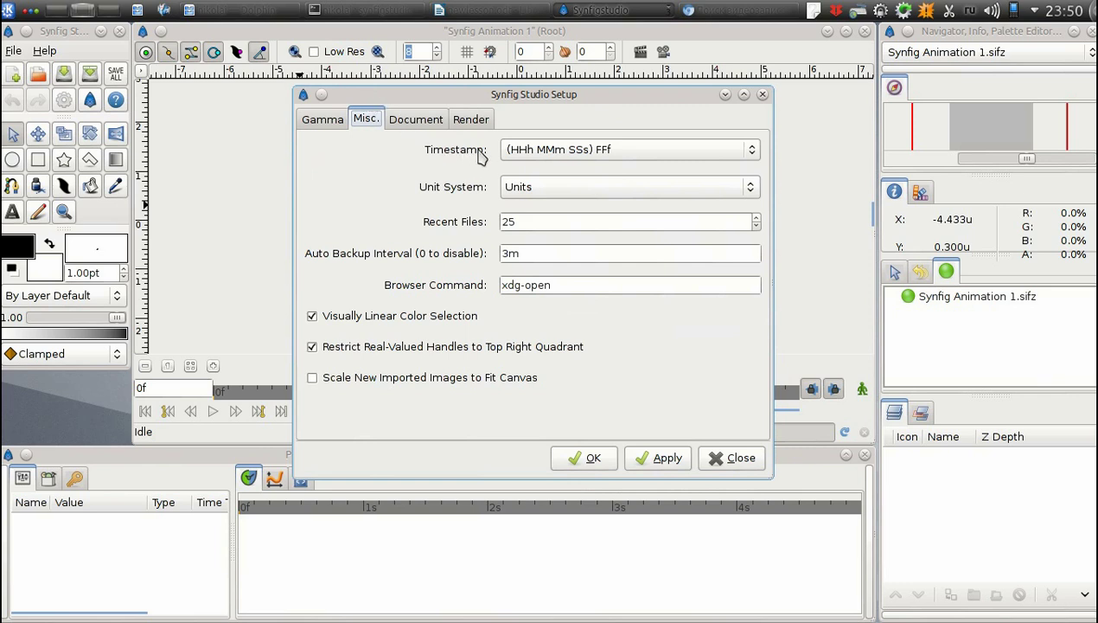
pyautogui.click(541, 152)
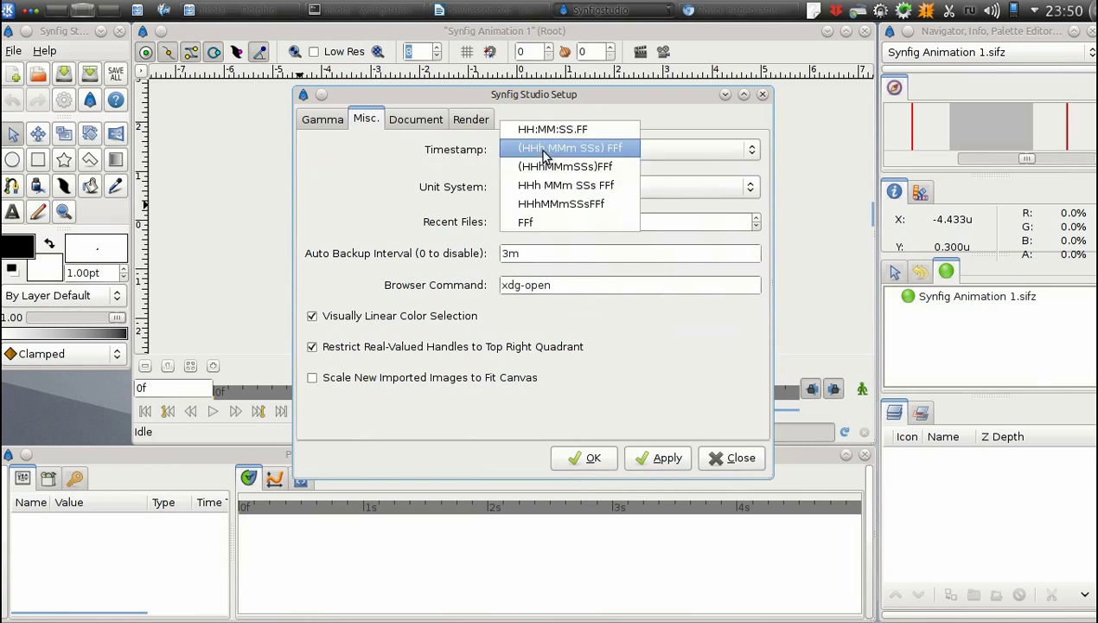
pyautogui.click(540, 224)
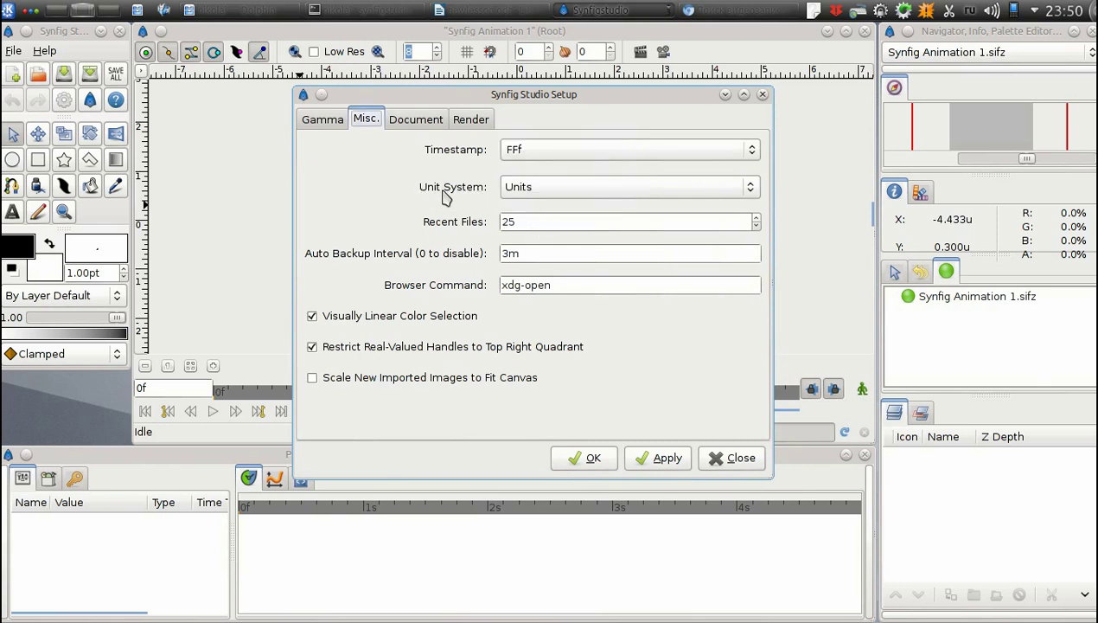
pyautogui.click(533, 195)
pyautogui.click(549, 214)
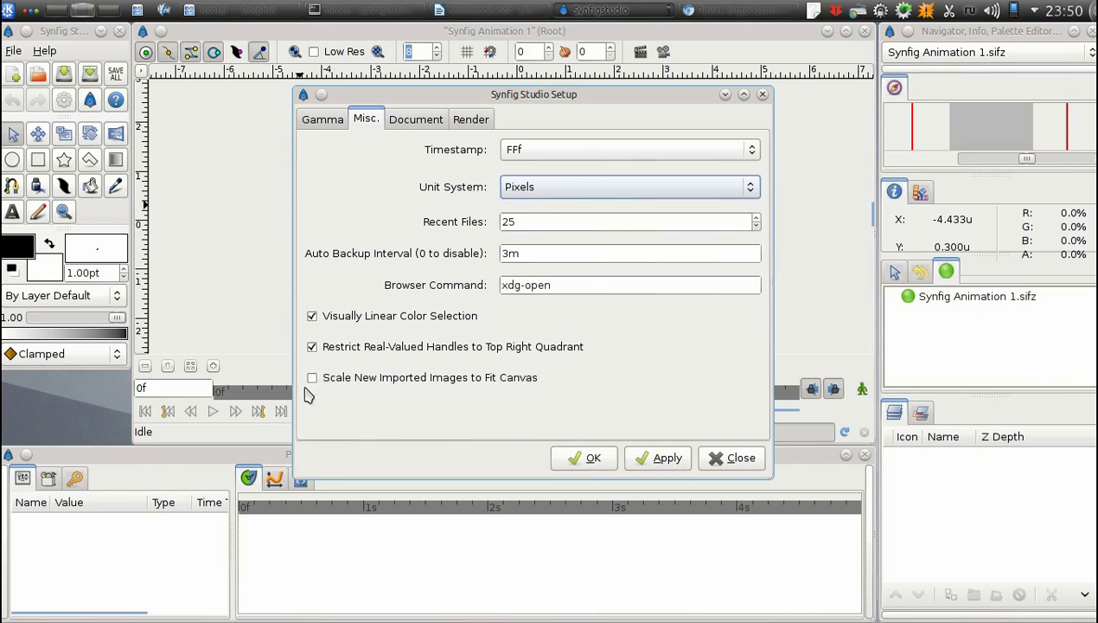
pyautogui.click(640, 458)
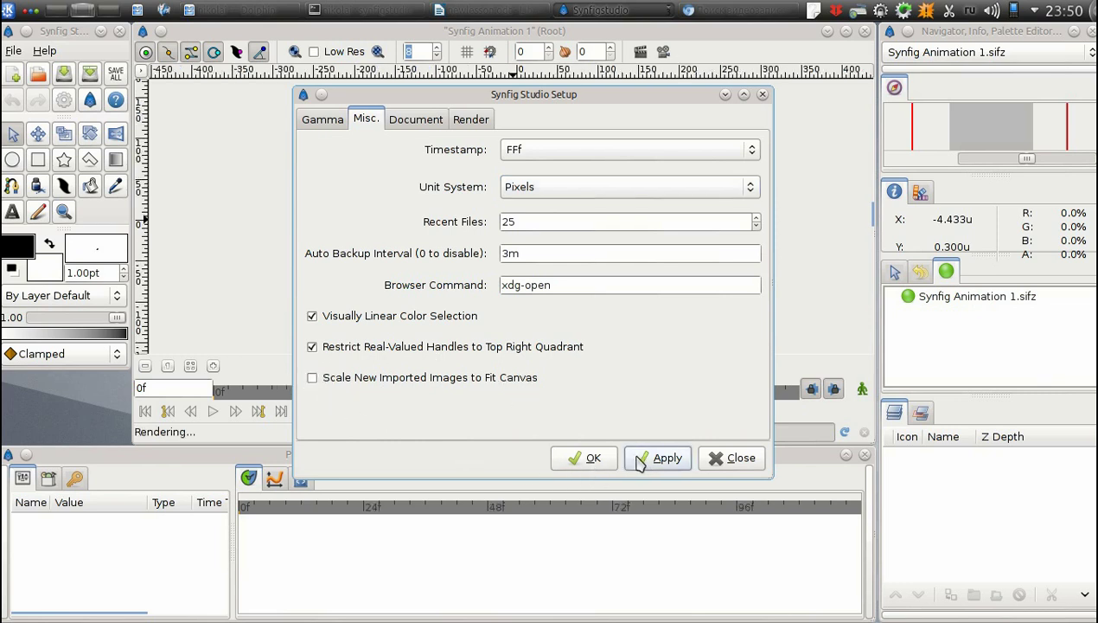
pyautogui.click(590, 457)
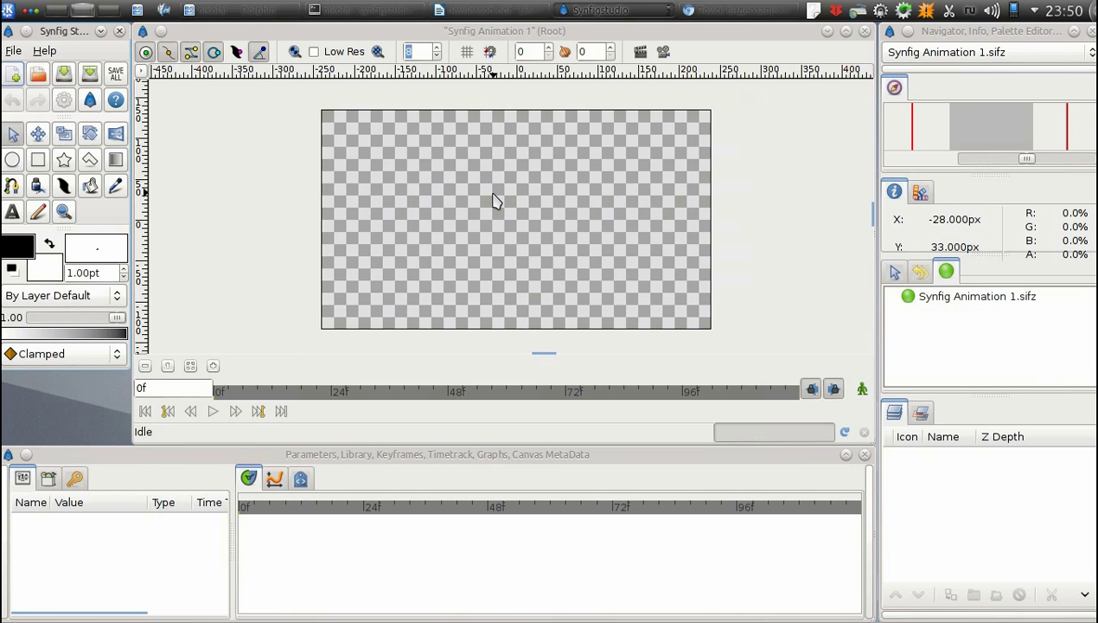
# - Reset the panels with File > Panels > Reset Windows to Original Layout
pyautogui.click(14, 54)
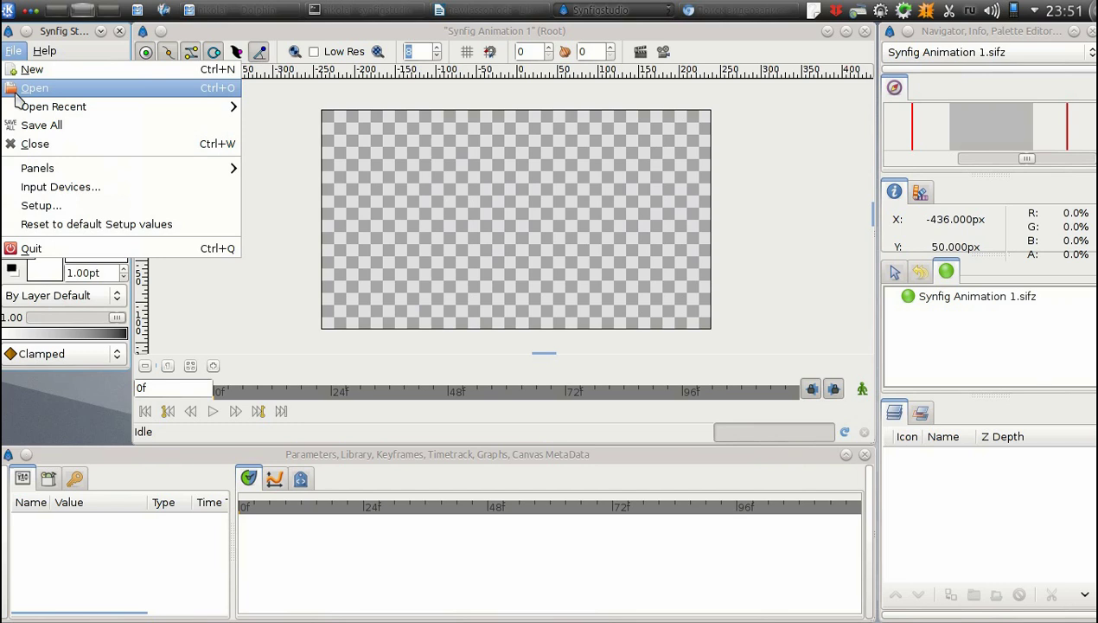
pyautogui.moveTo(49, 174)
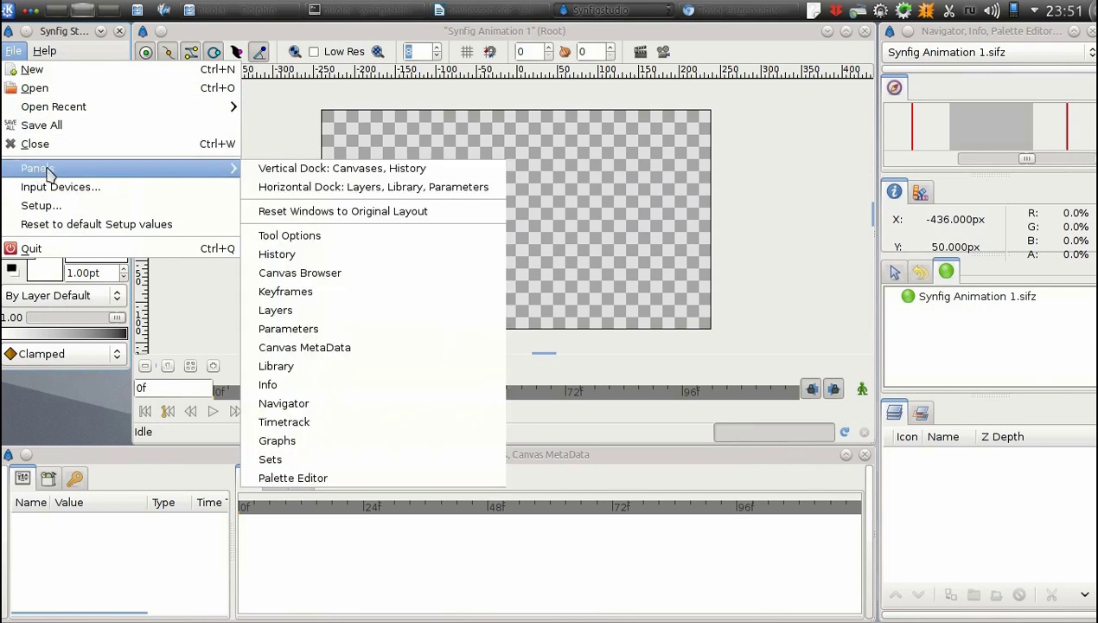
pyautogui.click(313, 213)
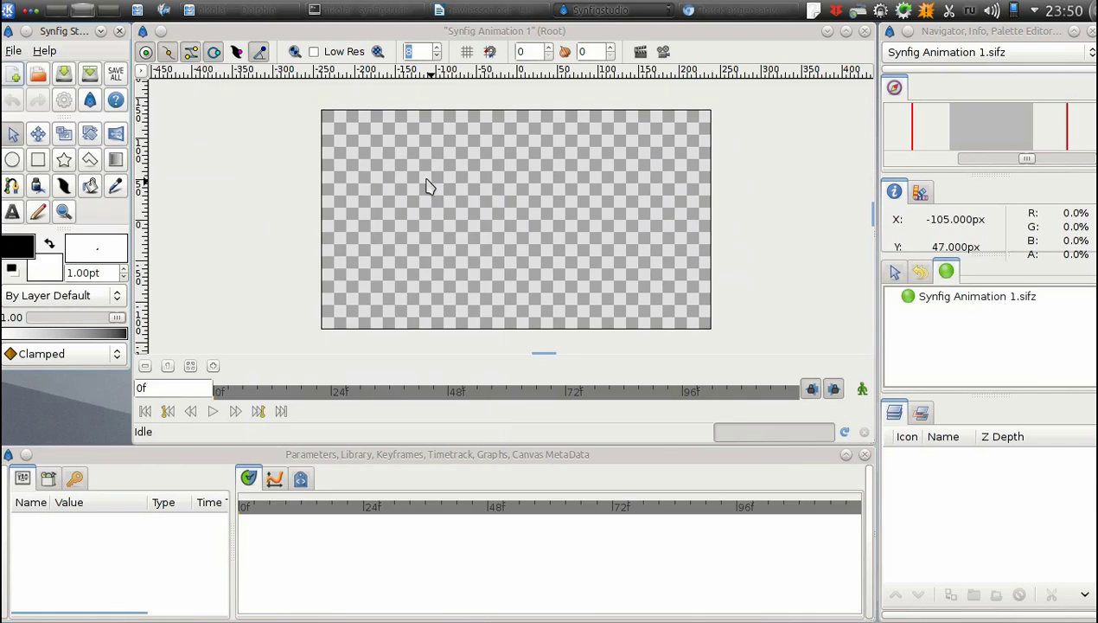
# - Move the toolbox over the canvas and back, and show the Transform Tool options
pyautogui.moveTo(69, 32); pyautogui.dragTo(483, 32)
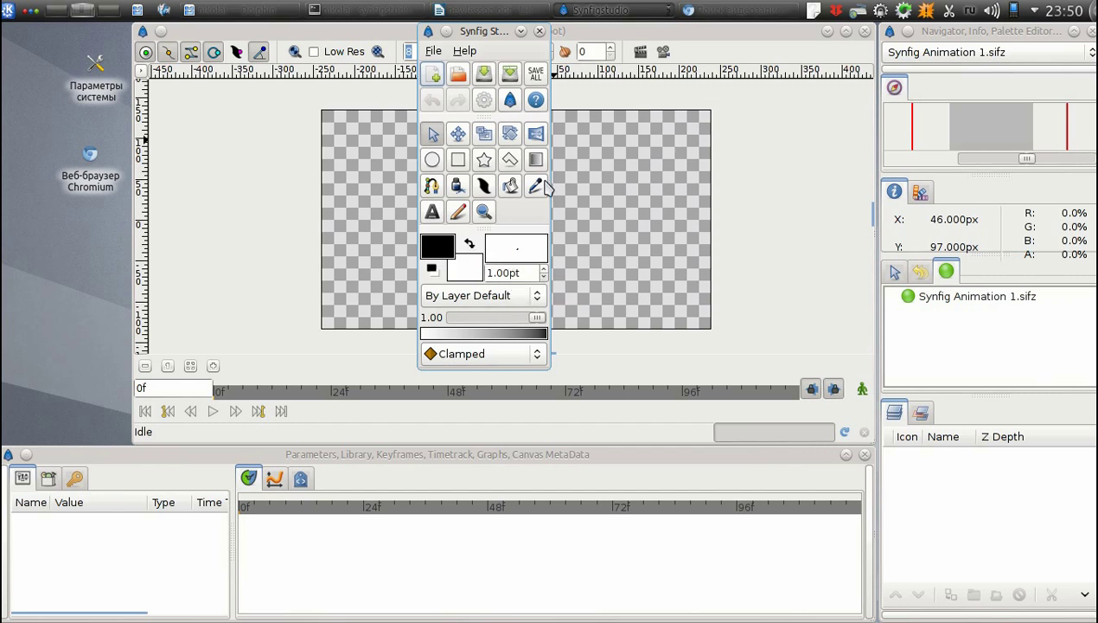
pyautogui.moveTo(493, 32); pyautogui.dragTo(72, 31)
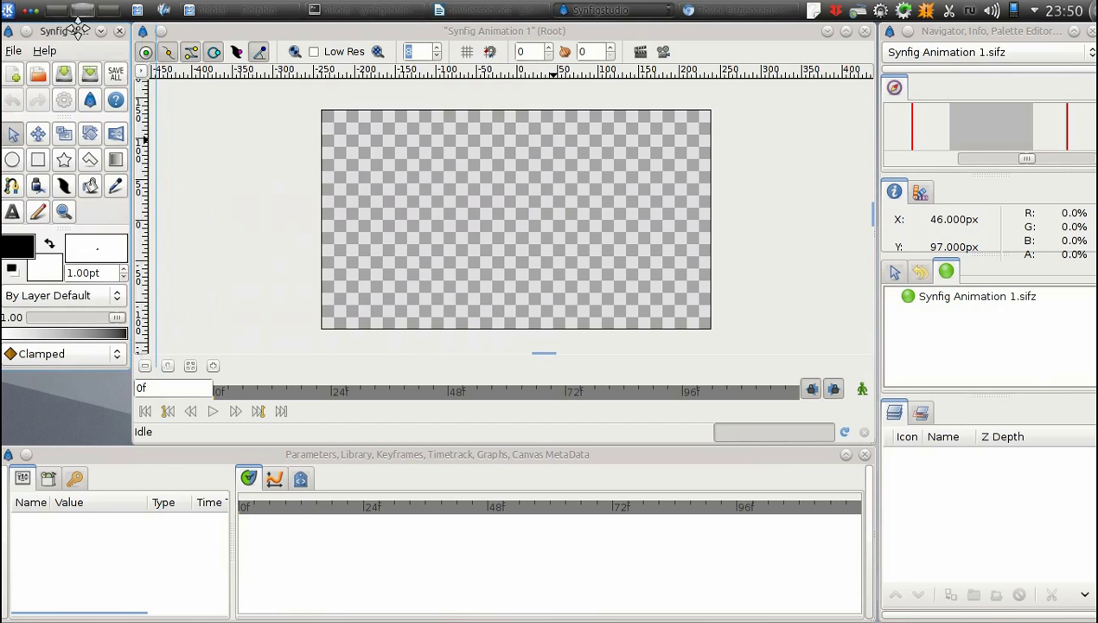
pyautogui.click(262, 319)
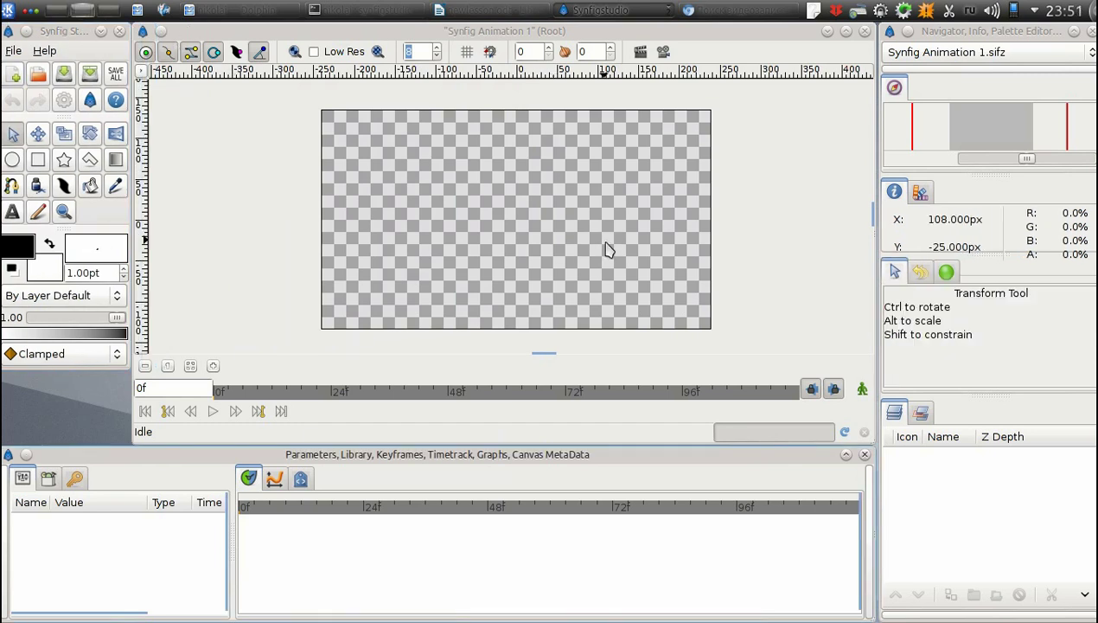
# - Merge Info, Palette, Tool Options, History and Canvas Browser into the Navigator group, enlarge it, and dock Library below
pyautogui.moveTo(894, 192); pyautogui.dragTo(918, 86)
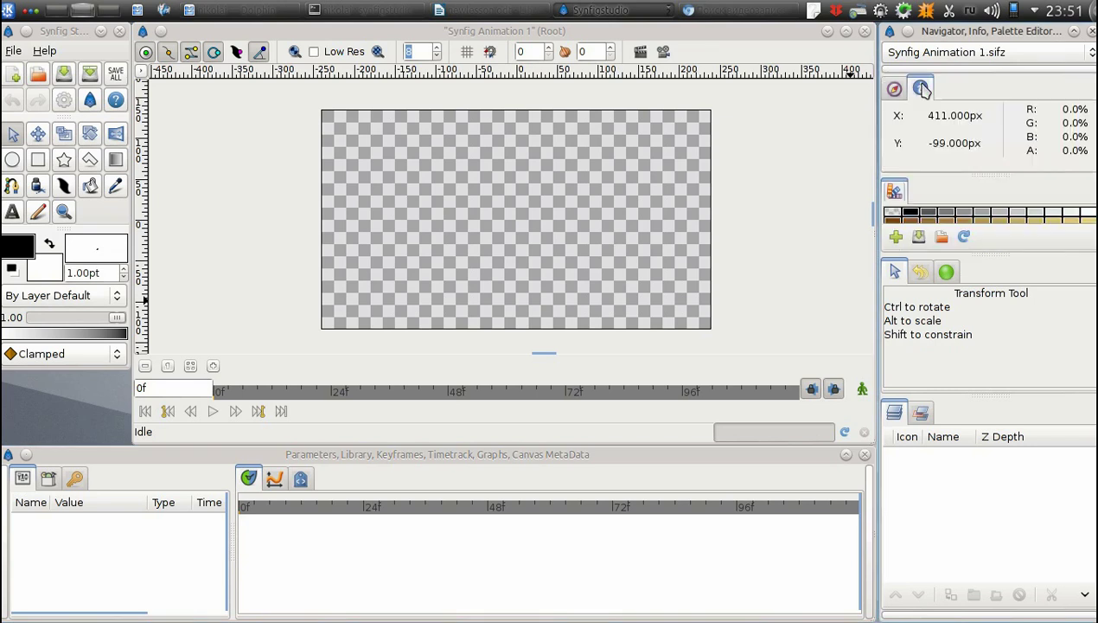
pyautogui.moveTo(896, 208); pyautogui.dragTo(951, 138)
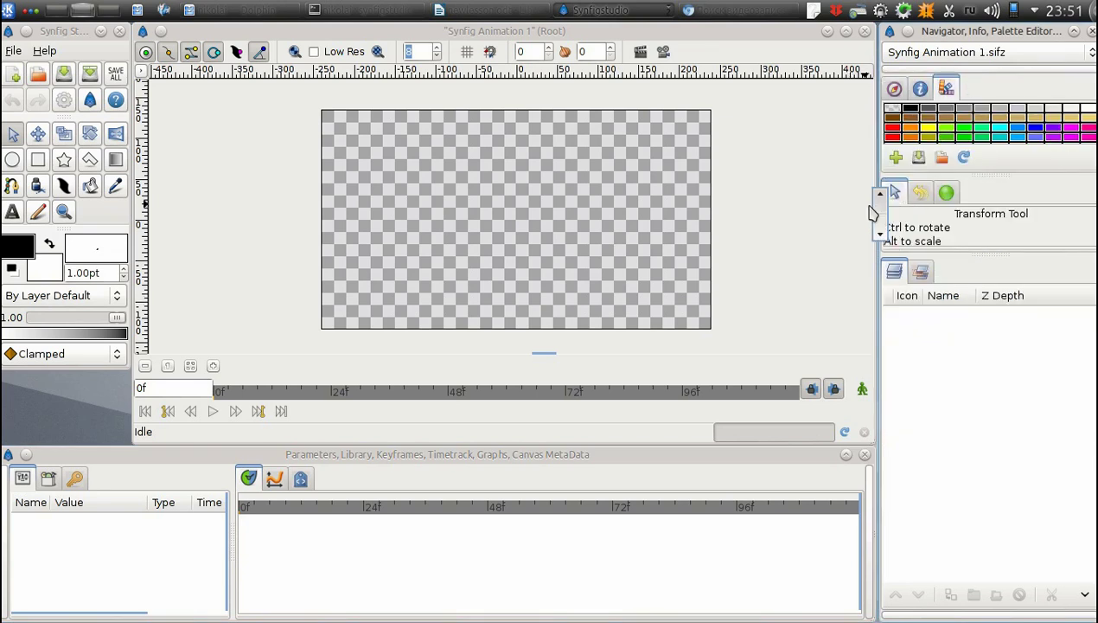
pyautogui.moveTo(895, 192); pyautogui.dragTo(1011, 112)
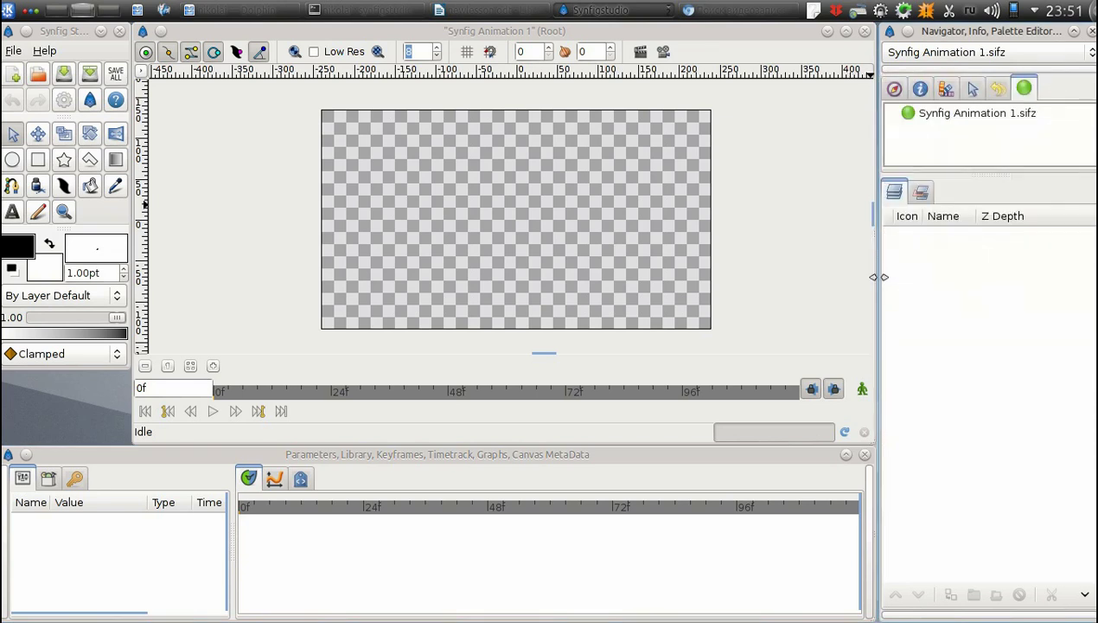
pyautogui.moveTo(1025, 176); pyautogui.dragTo(1025, 335)
pyautogui.moveTo(74, 478); pyautogui.dragTo(326, 478)
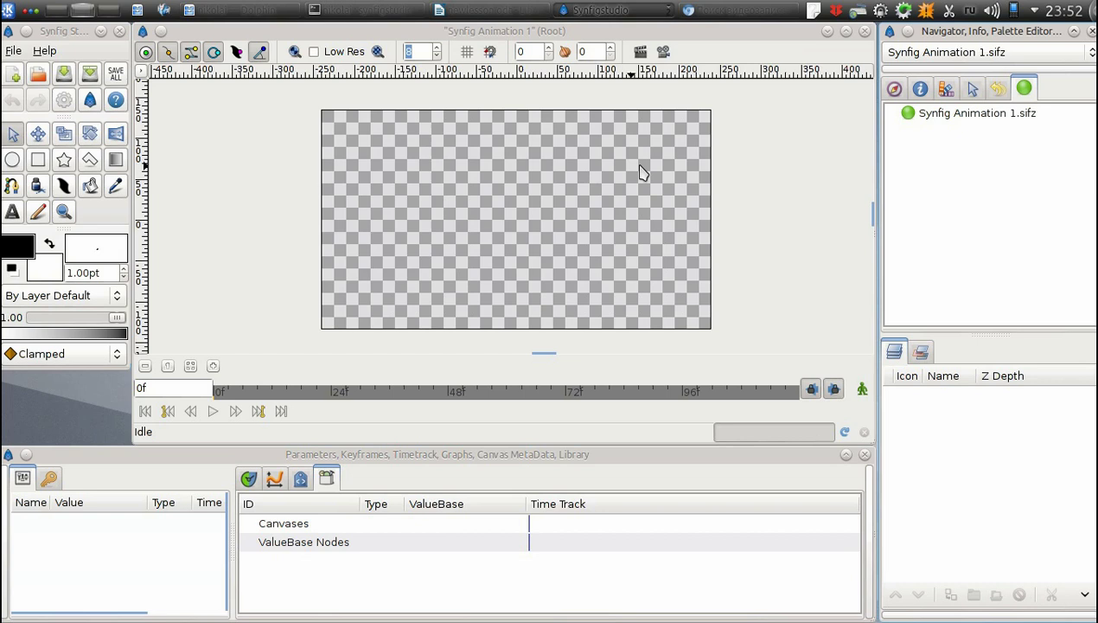
pyautogui.click(971, 89)
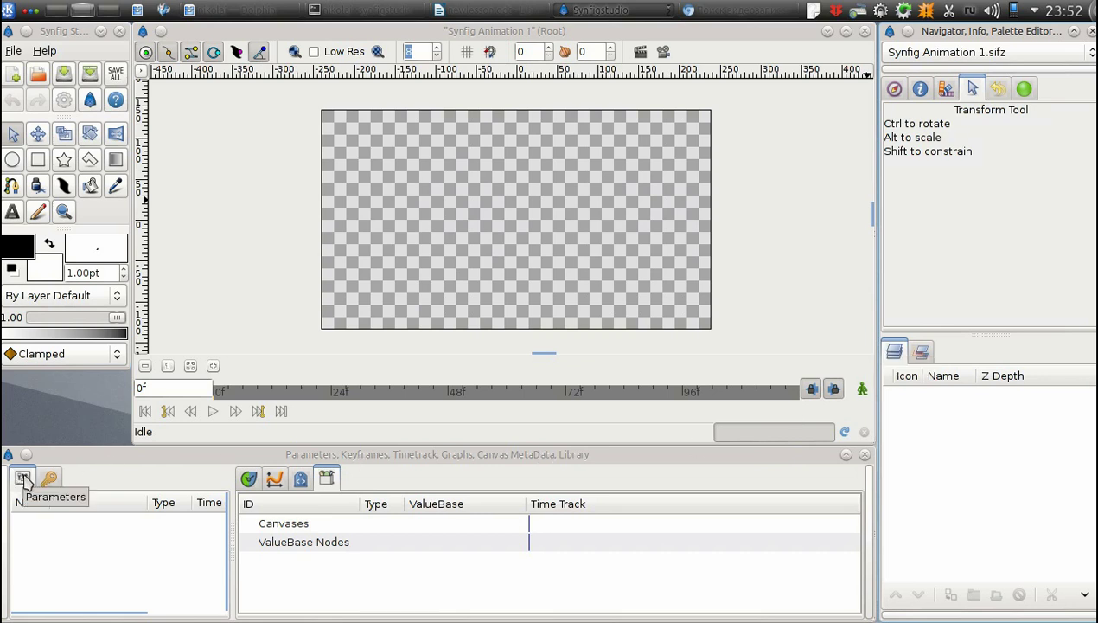
pyautogui.click(454, 203)
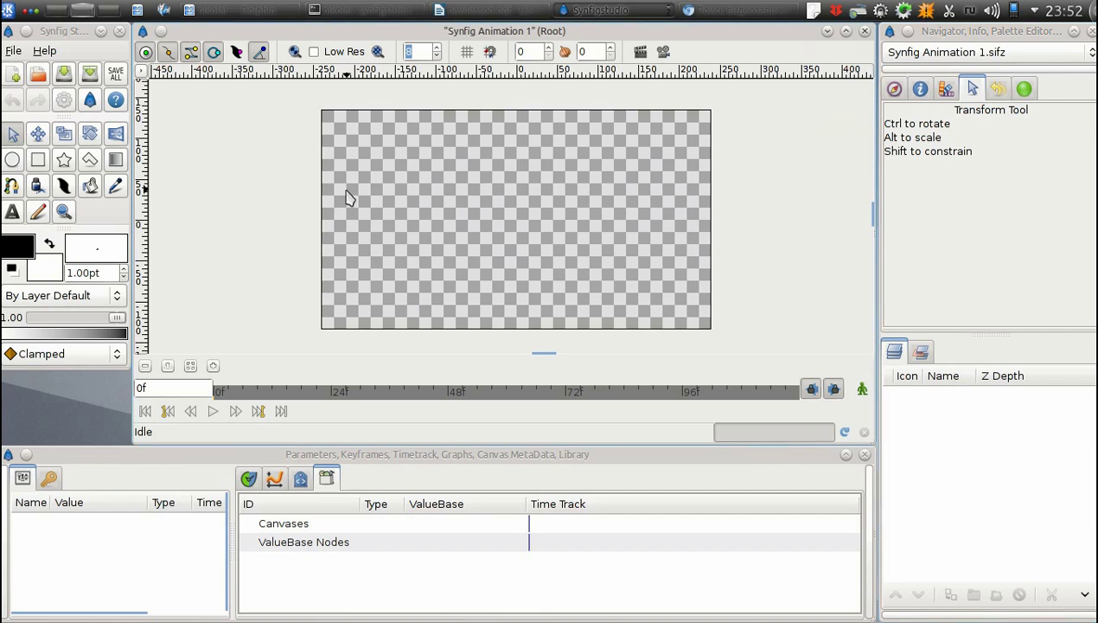
# - Select the Circle tool and uncheck 'Spline Origins at Center' in its options
pyautogui.click(12, 161)
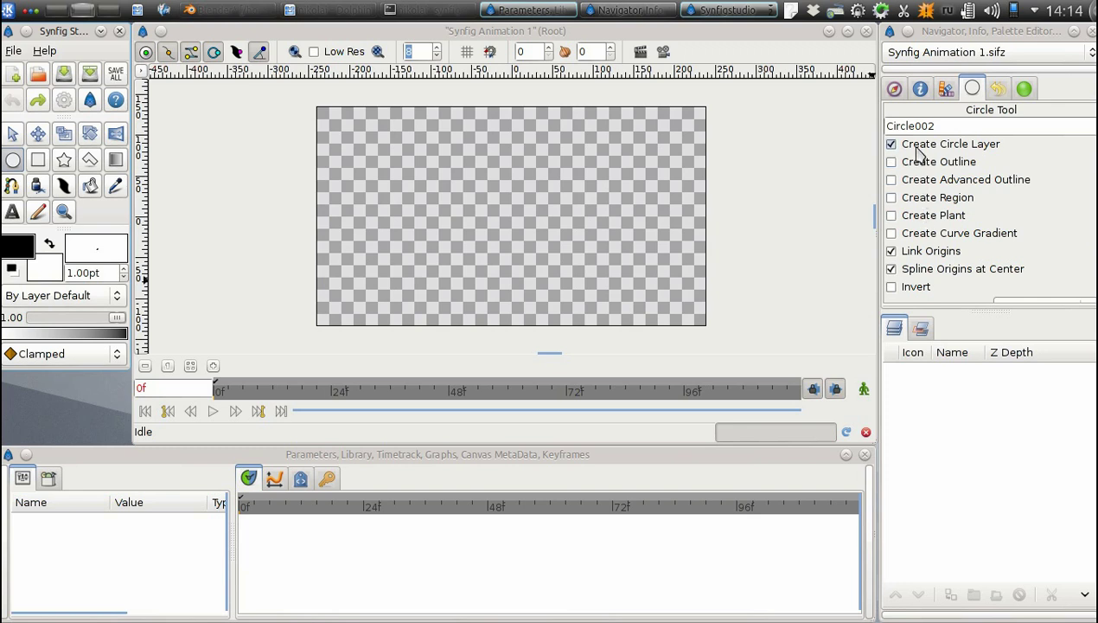
pyautogui.click(921, 275)
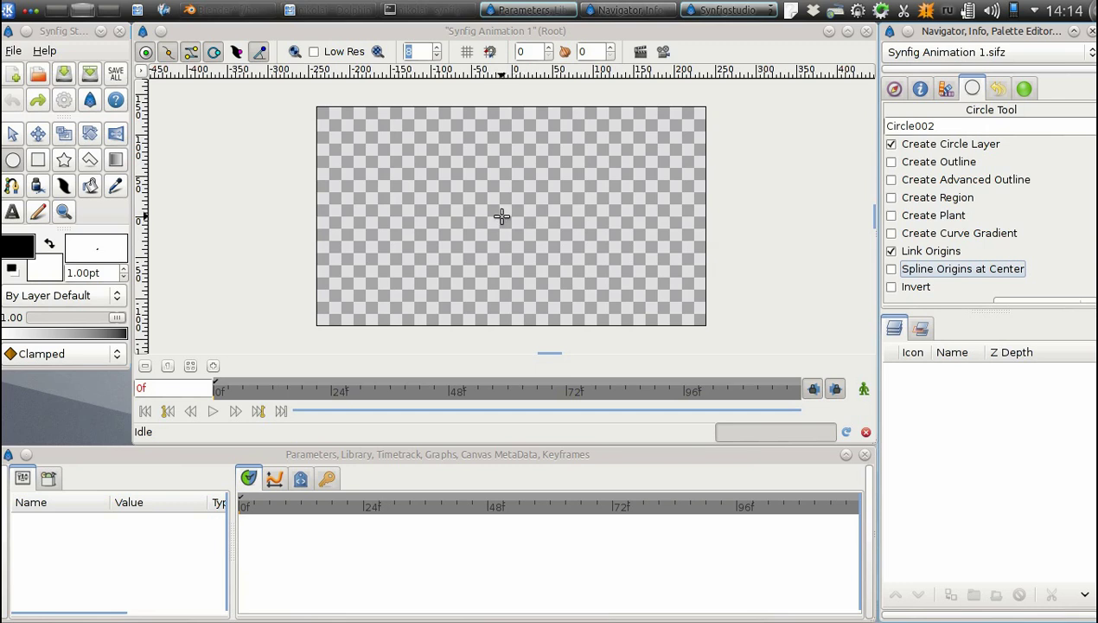
# - Draw a white circle at the canvas centre, undoing the first attempt and redrawing it
pyautogui.moveTo(513, 215); pyautogui.dragTo(575, 215)
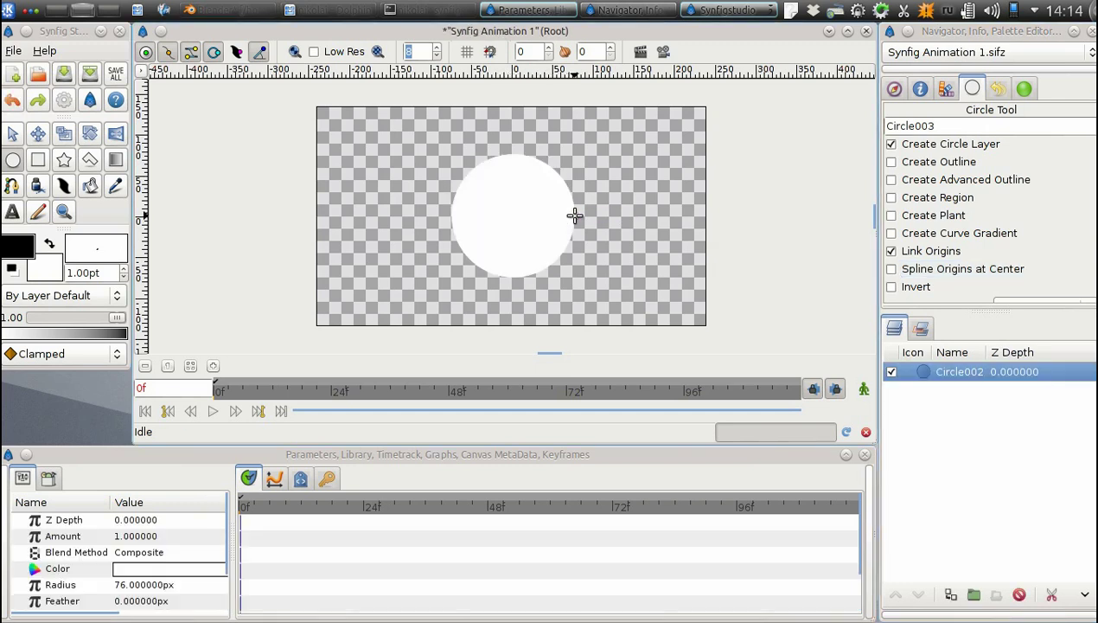
pyautogui.hotkey('ctrl', 'z')
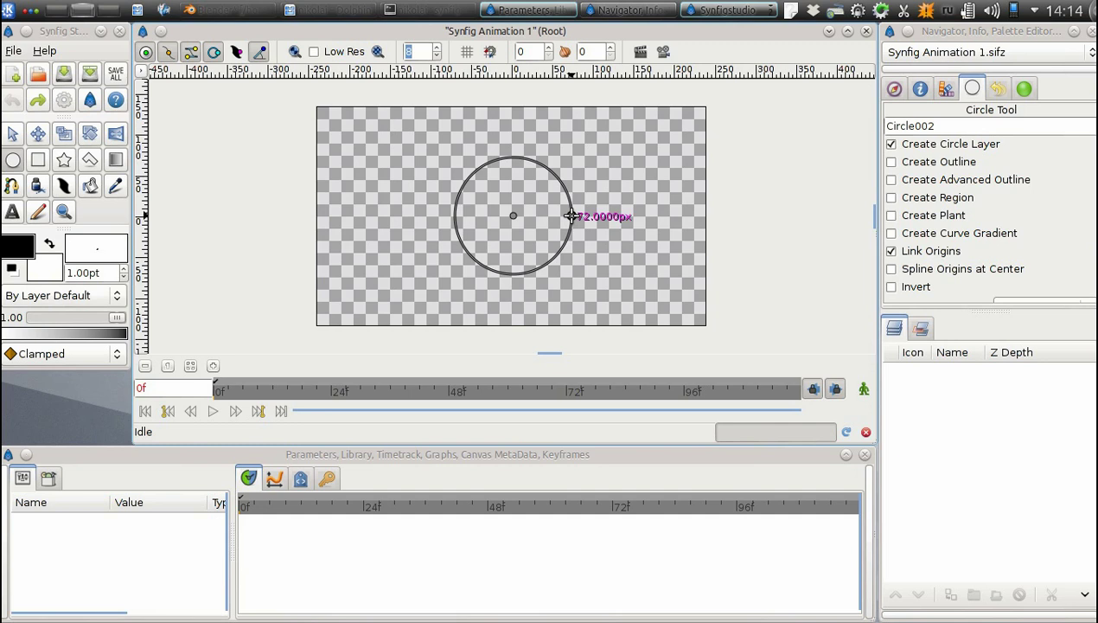
pyautogui.moveTo(570, 215); pyautogui.dragTo(575, 215)
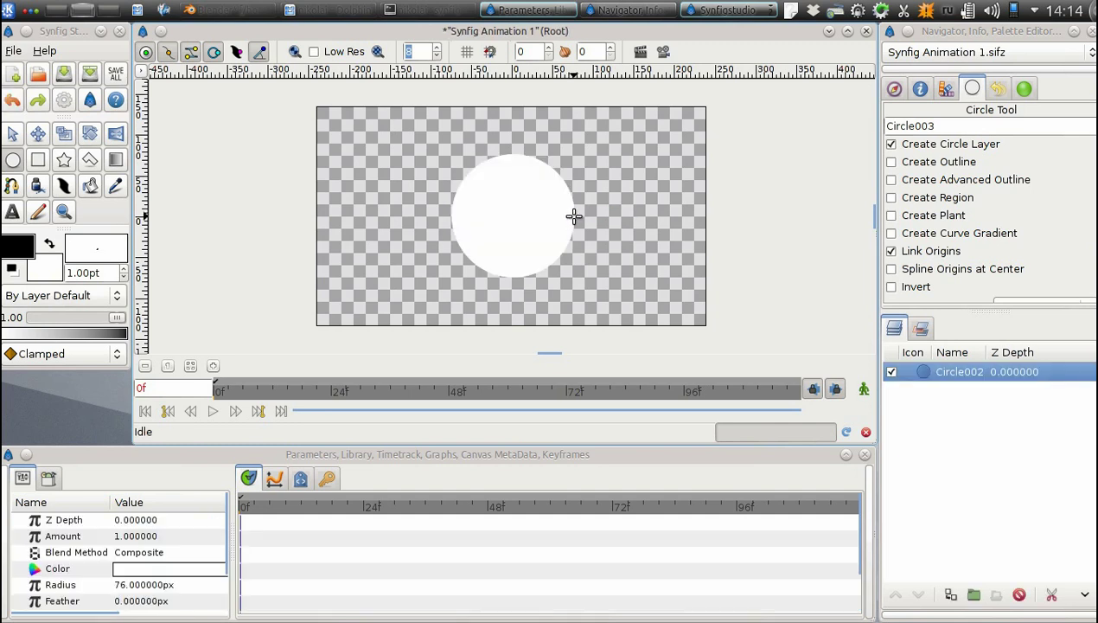
pyautogui.click(923, 377)
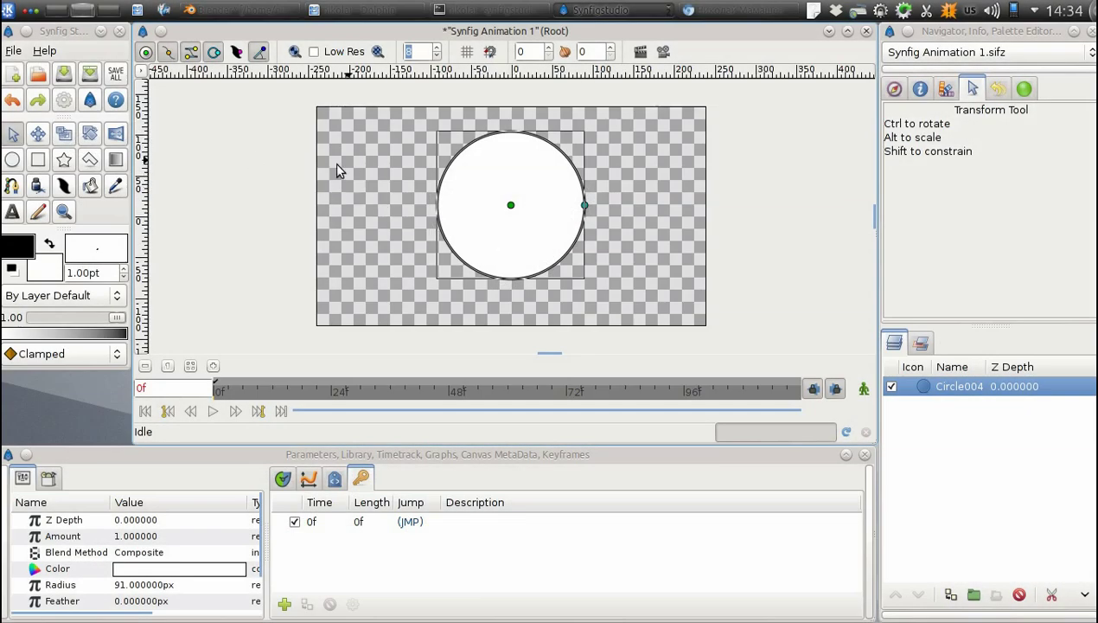
# - With the Circle tool, click around the canvas, creating many empty zero-radius circle layers
pyautogui.click(14, 160)
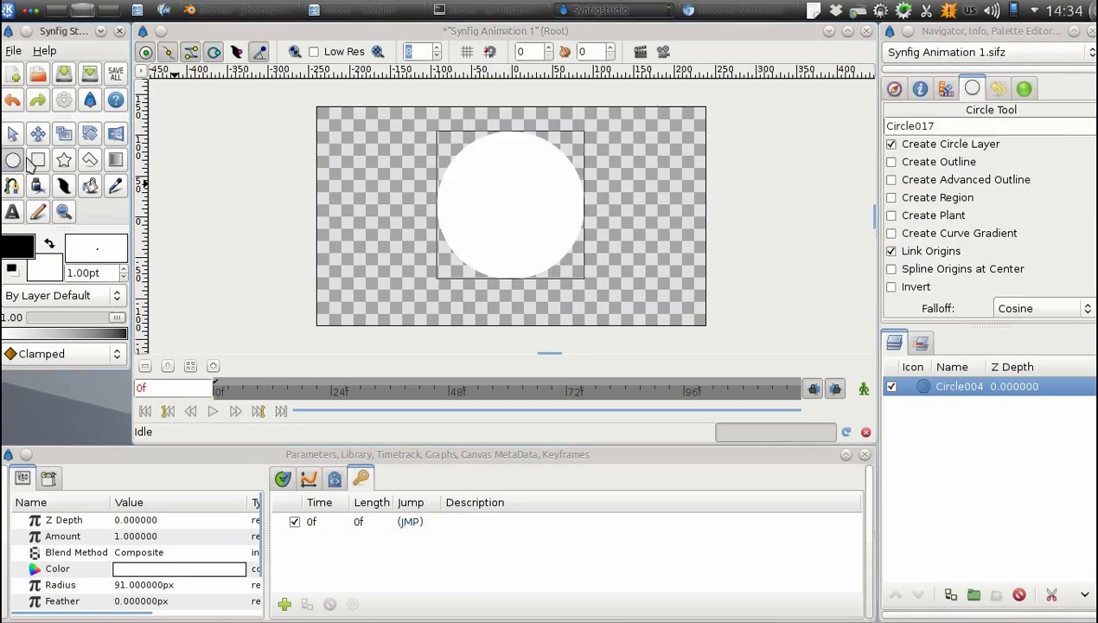
pyautogui.click(399, 201)
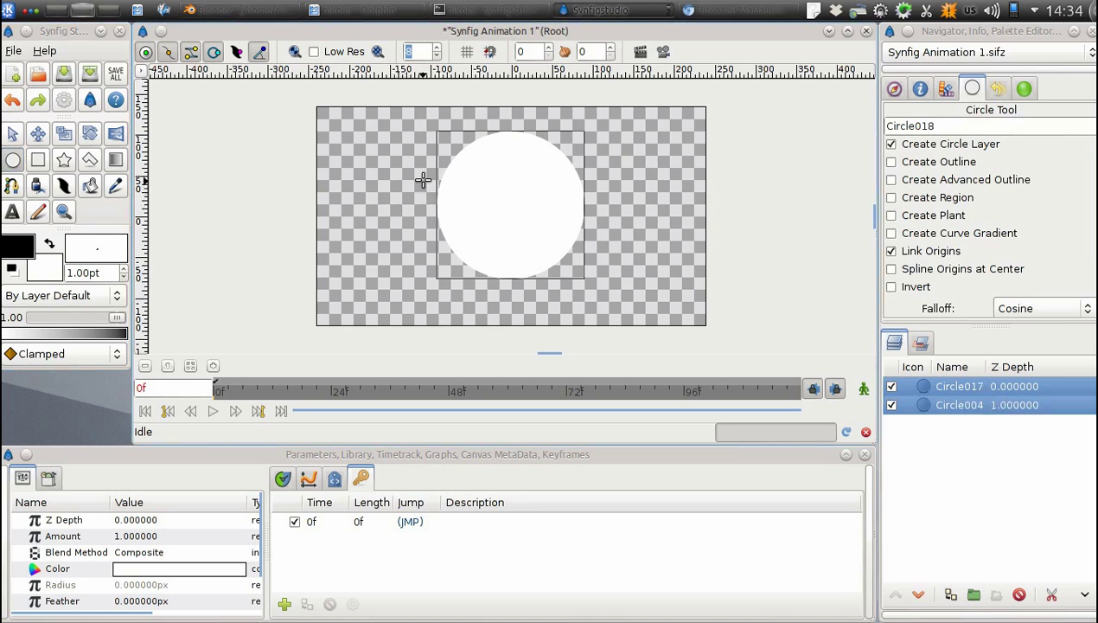
pyautogui.click(420, 178)
pyautogui.click(438, 149)
pyautogui.click(473, 147)
pyautogui.click(548, 202)
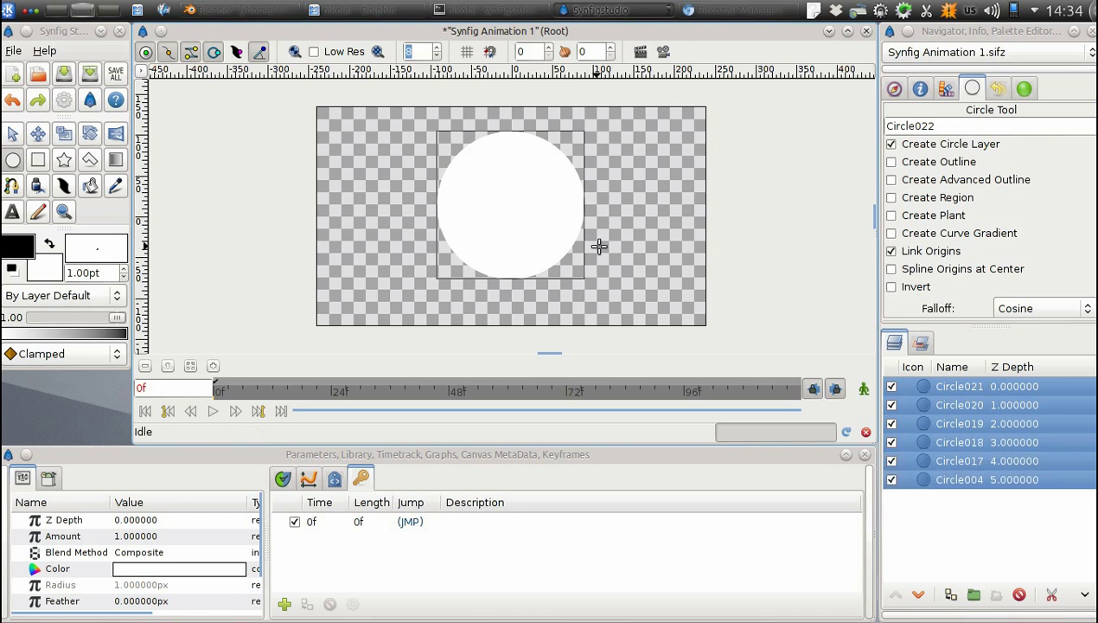
pyautogui.click(593, 252)
pyautogui.click(526, 275)
pyautogui.click(464, 255)
pyautogui.click(415, 269)
pyautogui.click(411, 231)
pyautogui.click(454, 201)
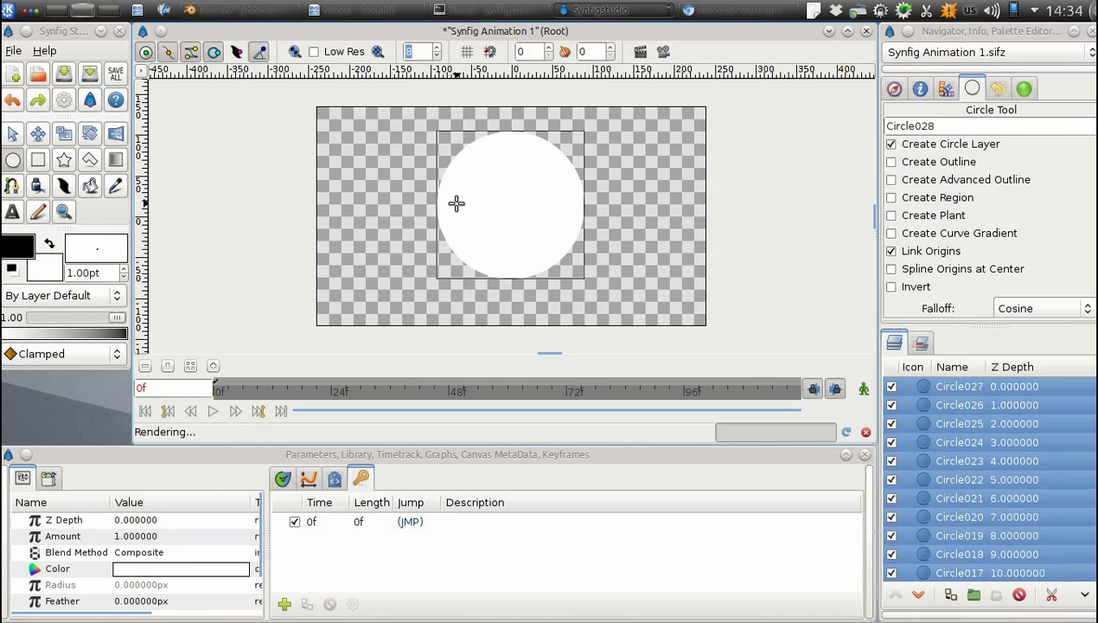
pyautogui.click(535, 188)
pyautogui.click(602, 195)
pyautogui.click(581, 228)
pyautogui.click(434, 221)
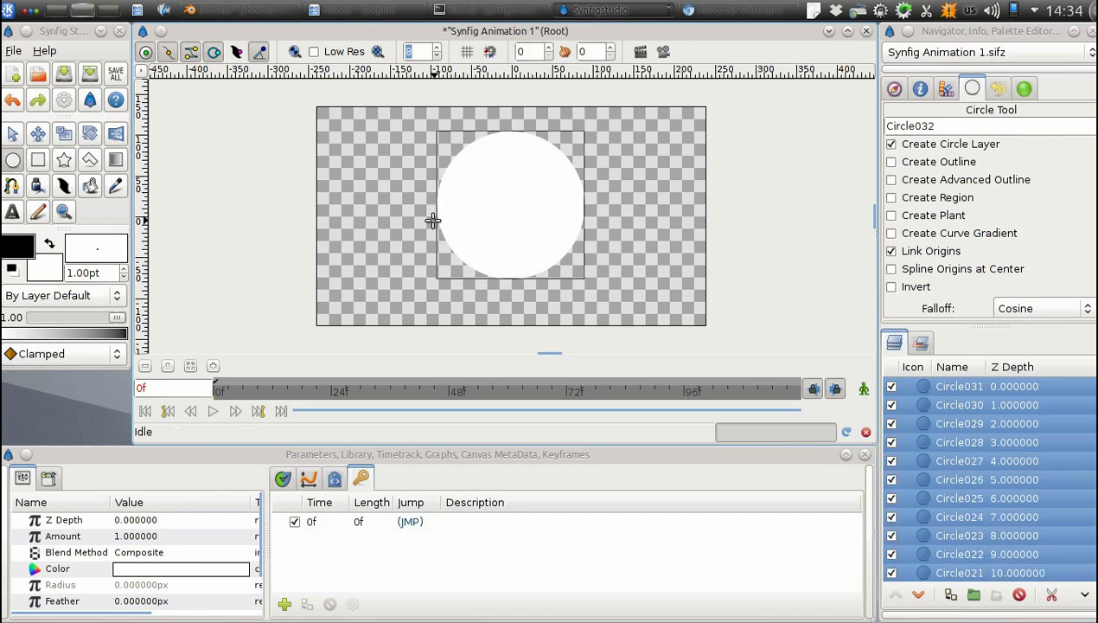
pyautogui.click(504, 240)
# - With the Transform tool, click through the stray circle layers in the Layers panel, starting at Circle032
pyautogui.click(15, 136)
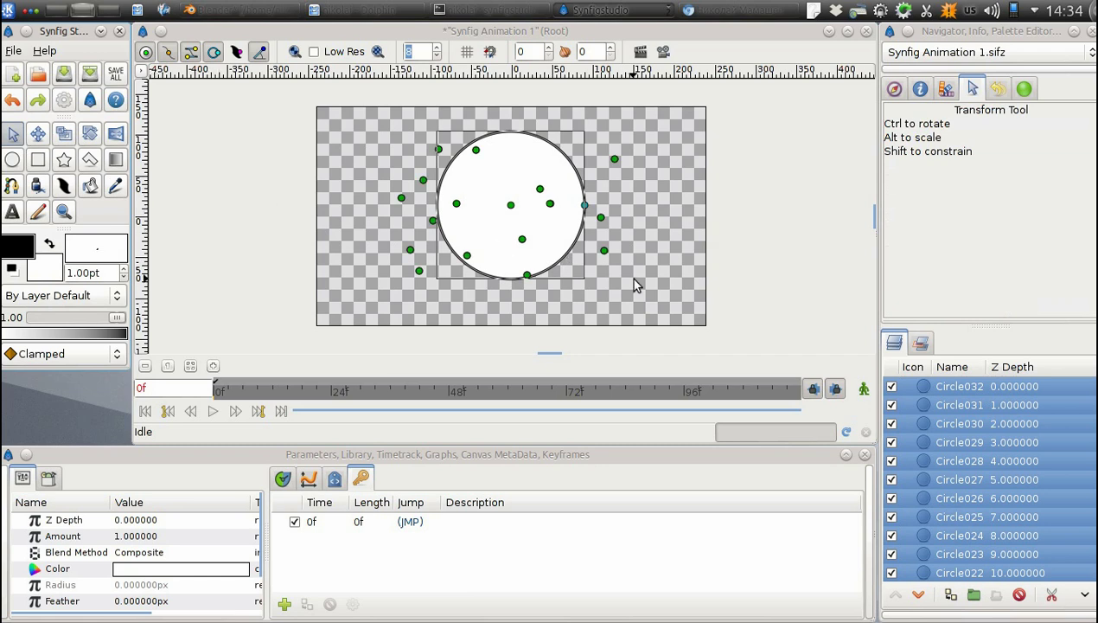
pyautogui.click(924, 388)
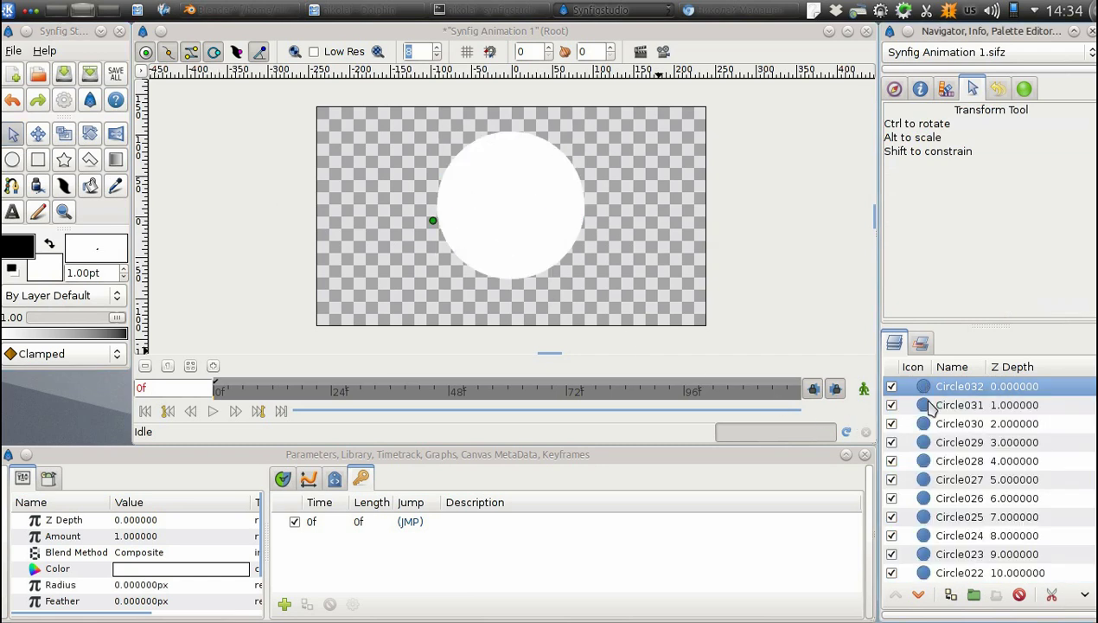
pyautogui.click(934, 406)
pyautogui.click(935, 422)
pyautogui.click(938, 442)
pyautogui.click(942, 461)
pyautogui.scroll(-1, 943, 458)
pyautogui.click(950, 451)
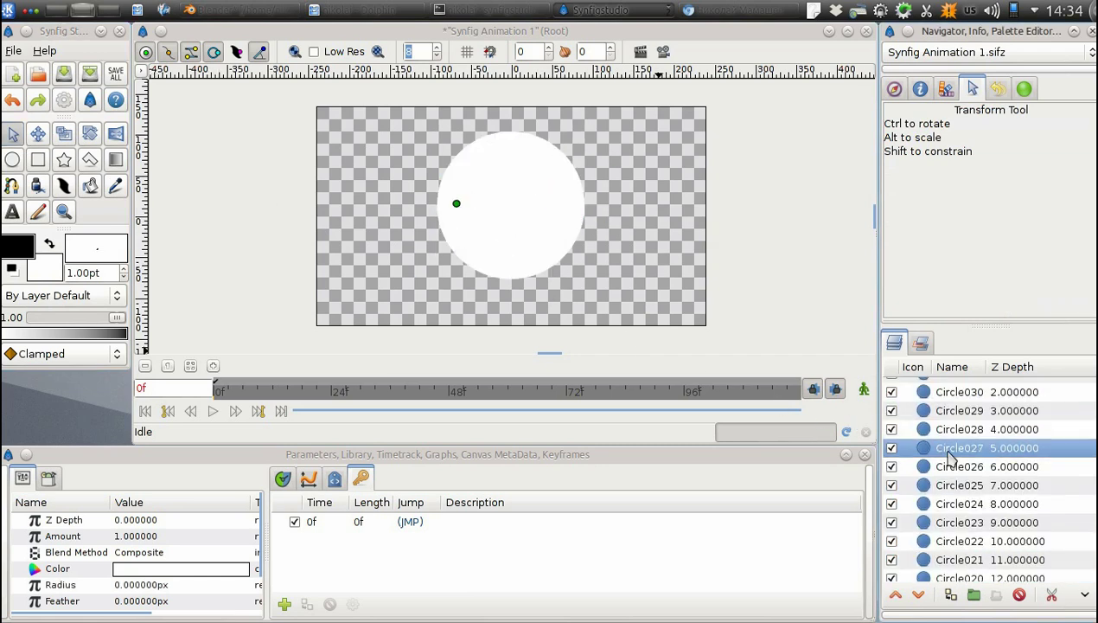
pyautogui.click(948, 464)
pyautogui.click(936, 486)
pyautogui.scroll(-2, 937, 505)
pyautogui.click(943, 446)
pyautogui.scroll(3, 1025, 441)
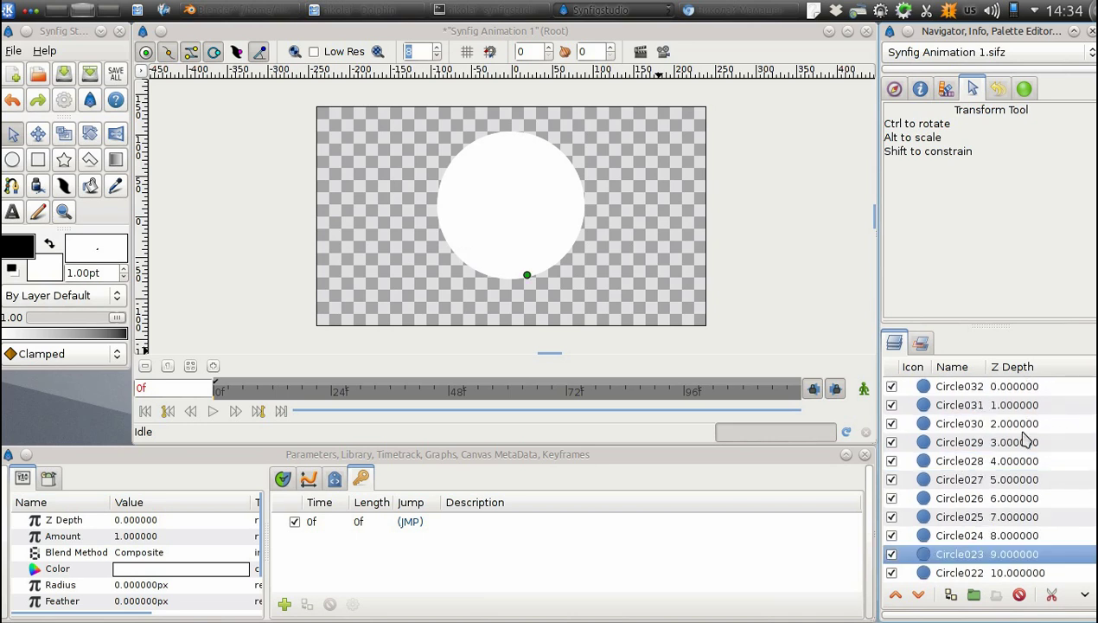
# - Select layers Circle031 through Circle004 and delete those empty circle layers
pyautogui.click(1049, 404)
pyautogui.scroll(-3, 1029, 415)
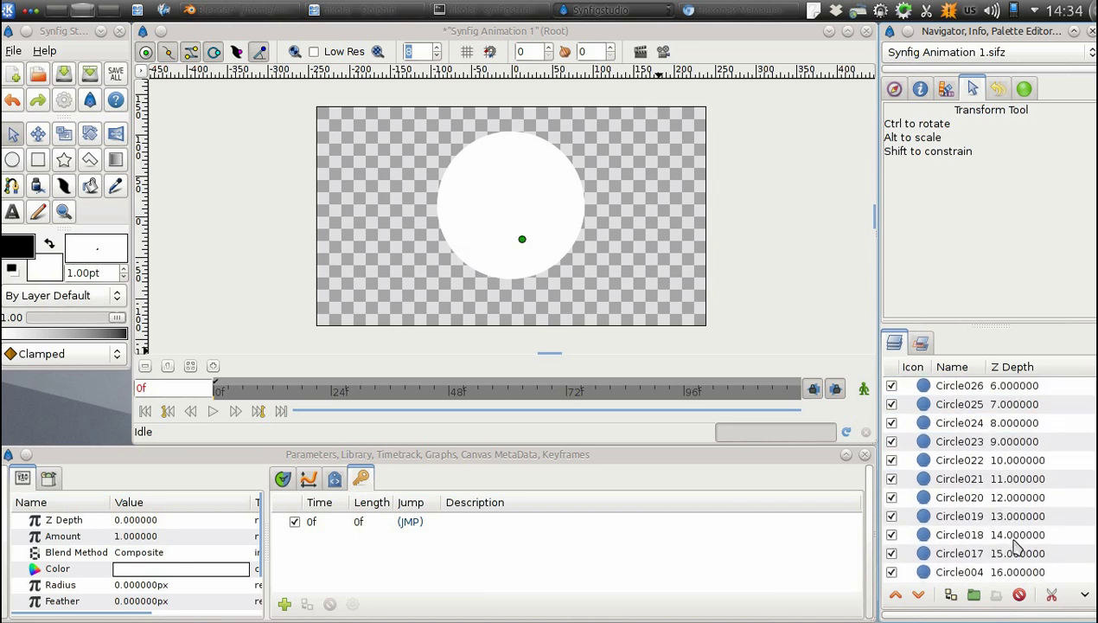
pyautogui.keyDown('shift'); pyautogui.click(1005, 572); pyautogui.keyUp('shift')
pyautogui.scroll(2, 981, 510)
pyautogui.scroll(-1, 981, 508)
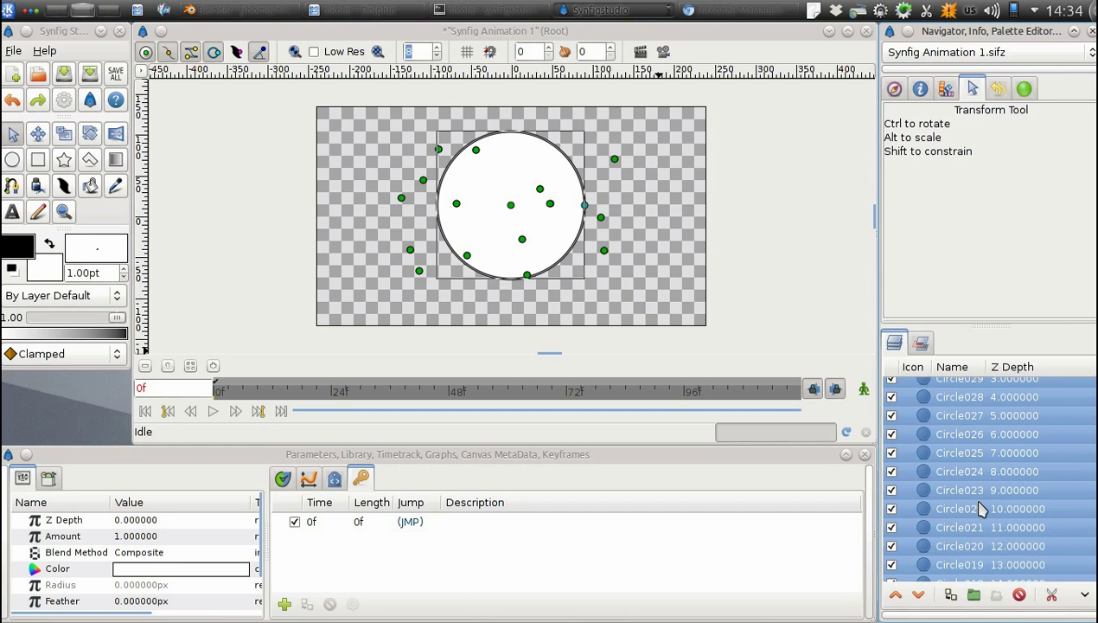
pyautogui.scroll(2, 981, 509)
pyautogui.scroll(-2, 981, 508)
pyautogui.scroll(2, 981, 509)
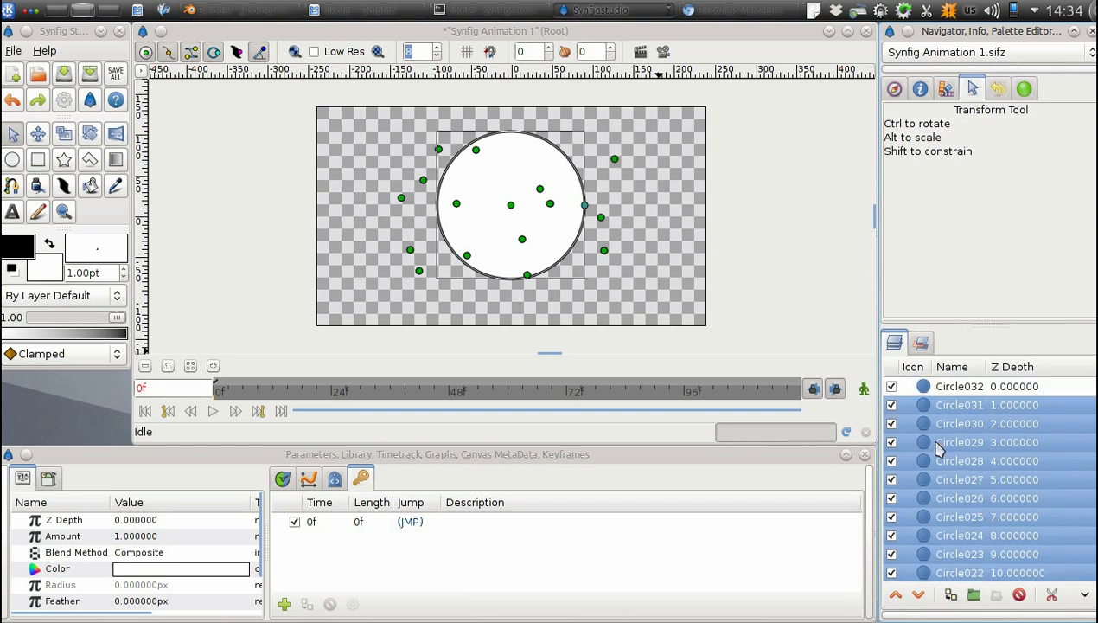
pyautogui.click(1020, 596)
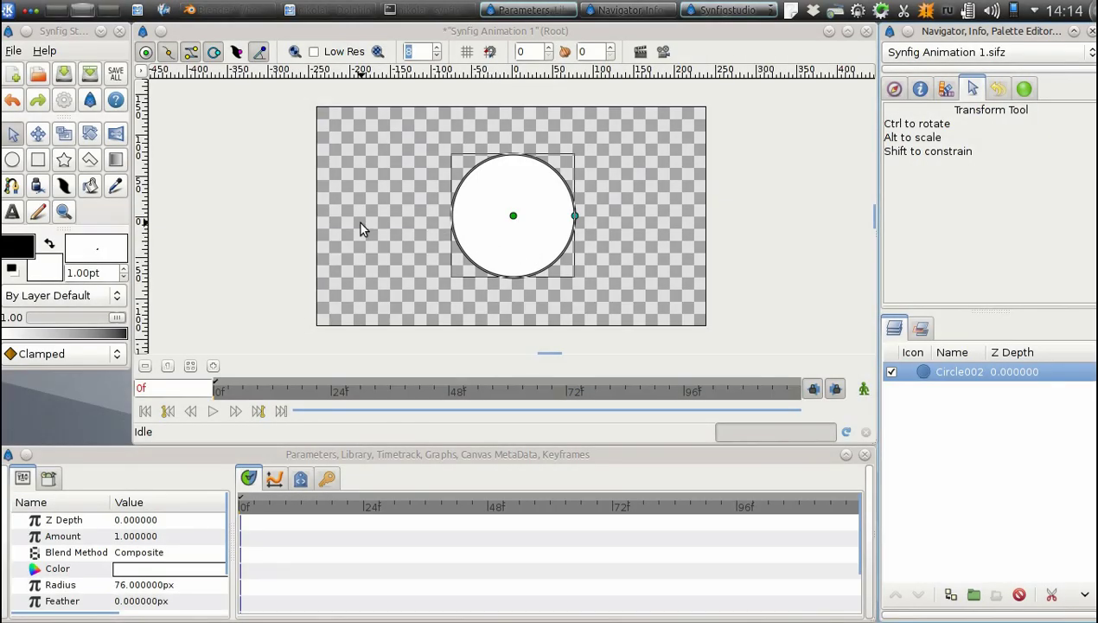
# - Set the fill colour to dark red 6b0401 and draw a circle overlapping the white circle's lower left
pyautogui.doubleClick(47, 275)
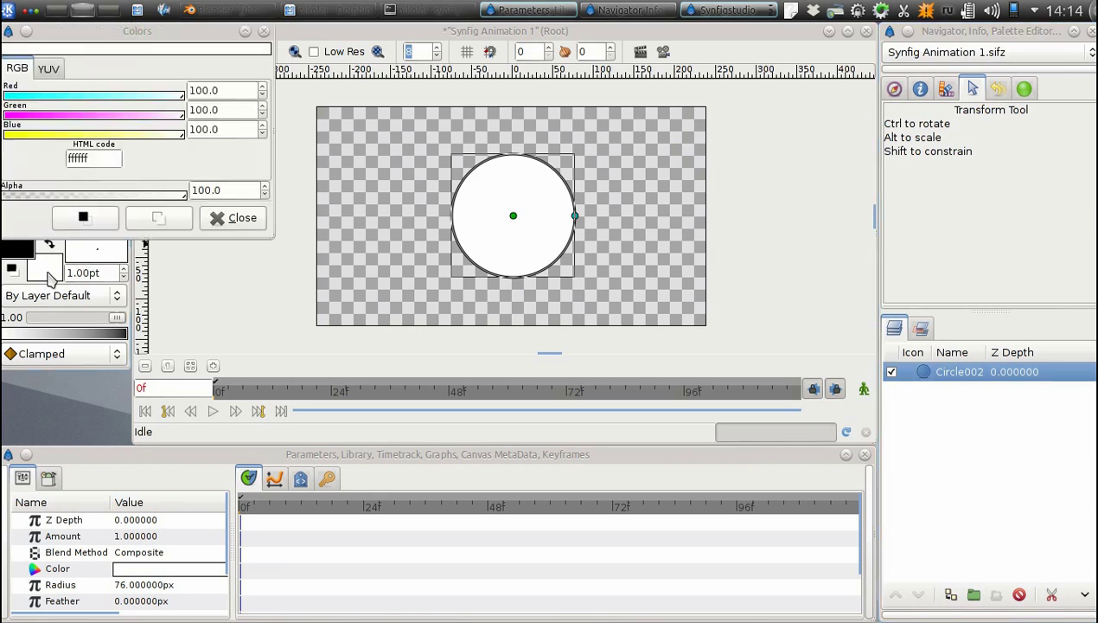
pyautogui.click(33, 114)
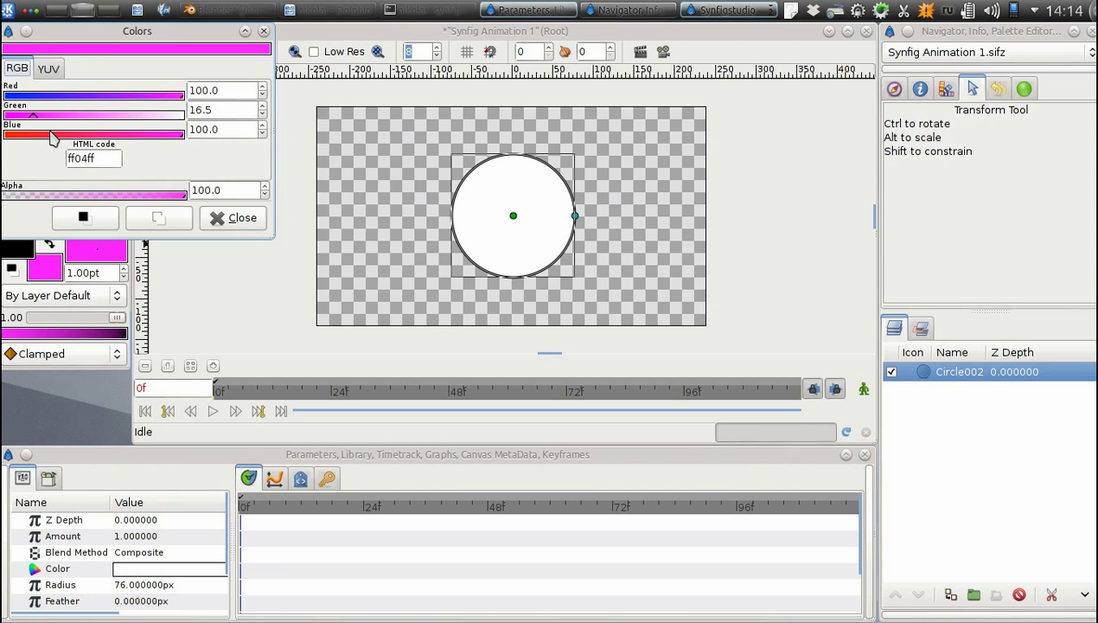
pyautogui.click(19, 135)
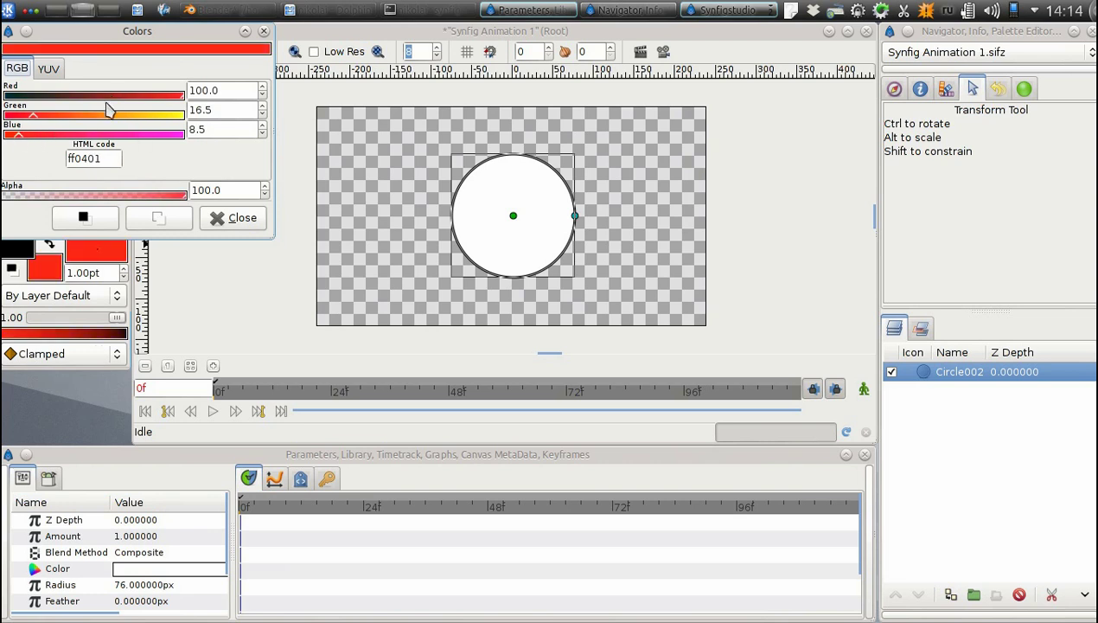
pyautogui.moveTo(109, 96); pyautogui.dragTo(125, 96)
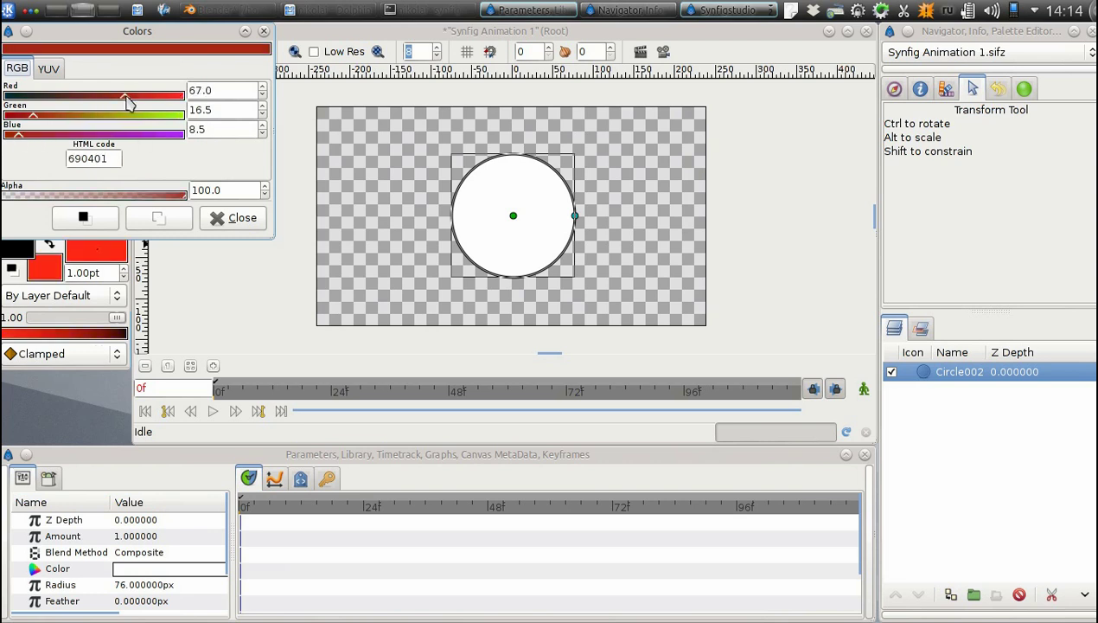
pyautogui.click(241, 221)
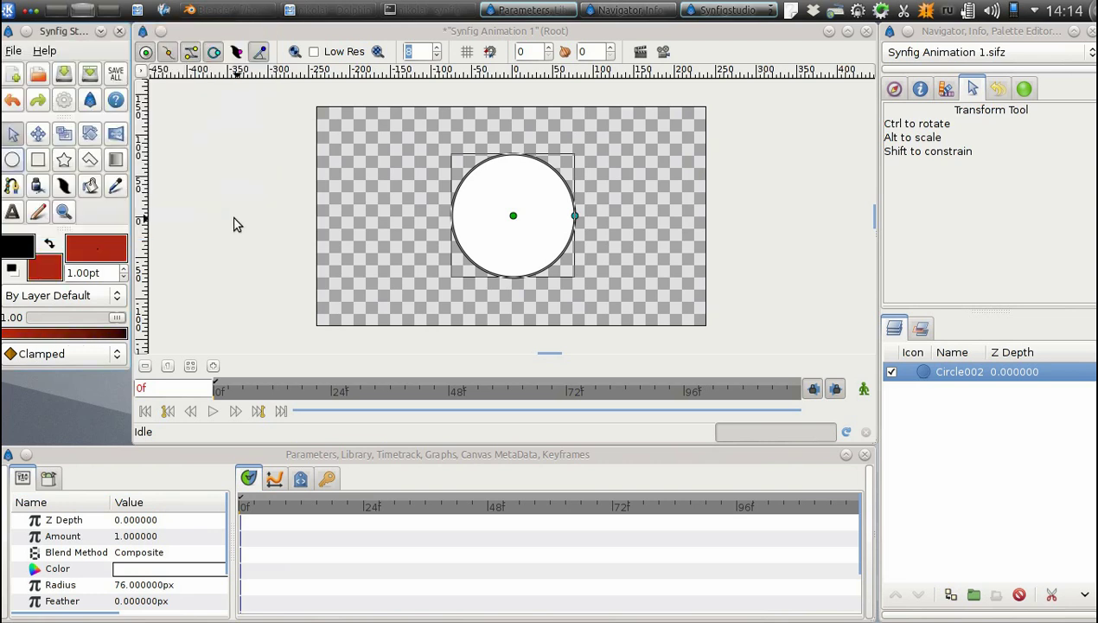
pyautogui.click(13, 160)
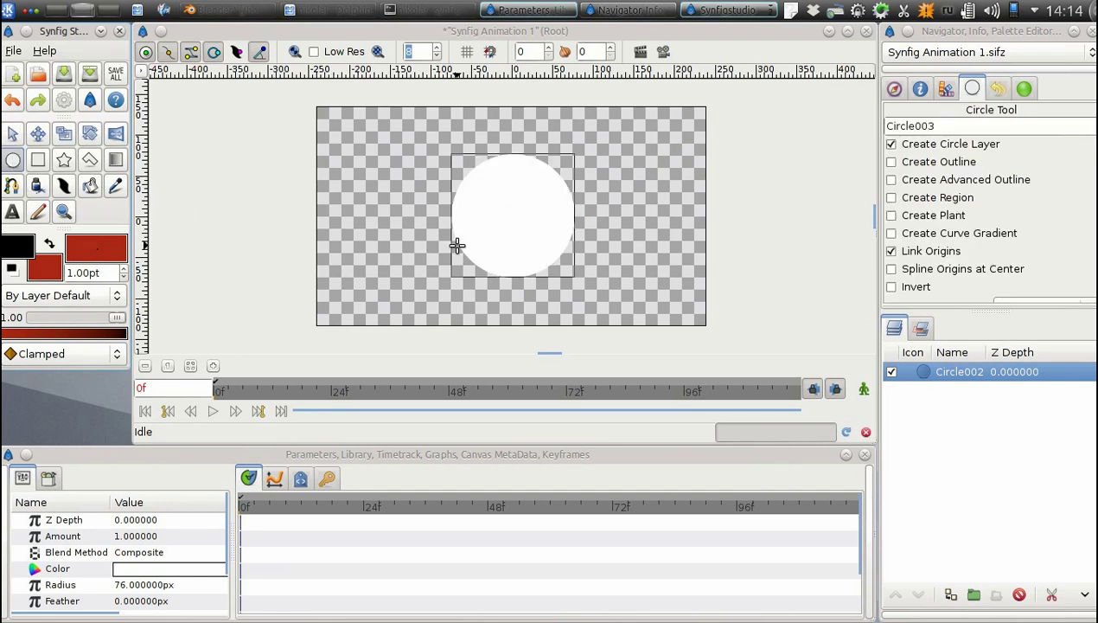
pyautogui.moveTo(457, 245); pyautogui.dragTo(514, 248)
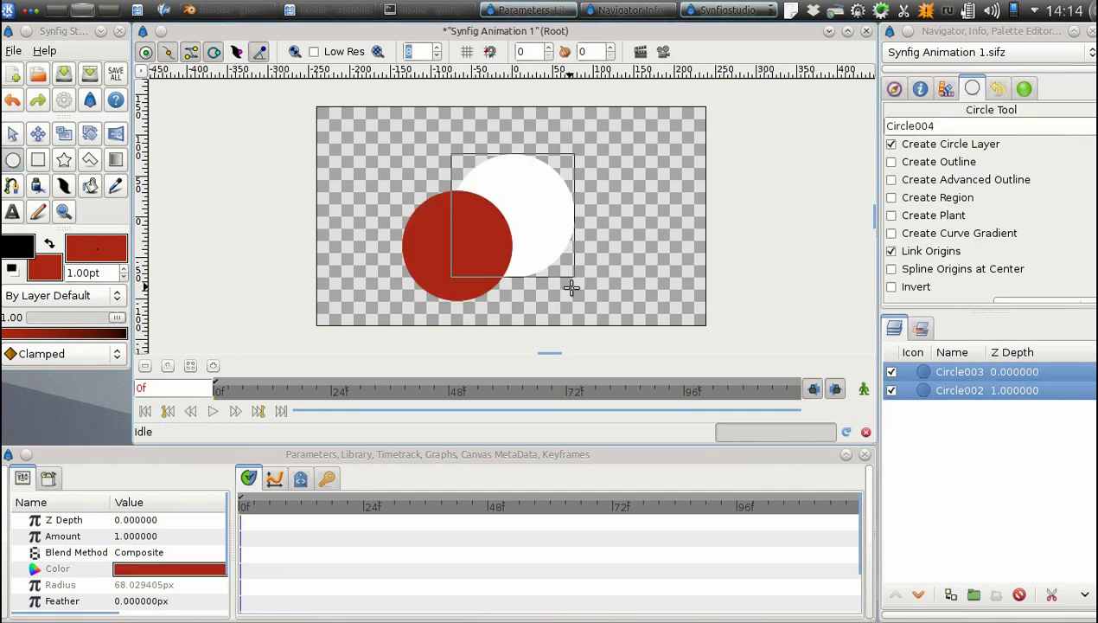
# - Select Circle003, lower it below the white circle, then raise it back on top
pyautogui.click(13, 134)
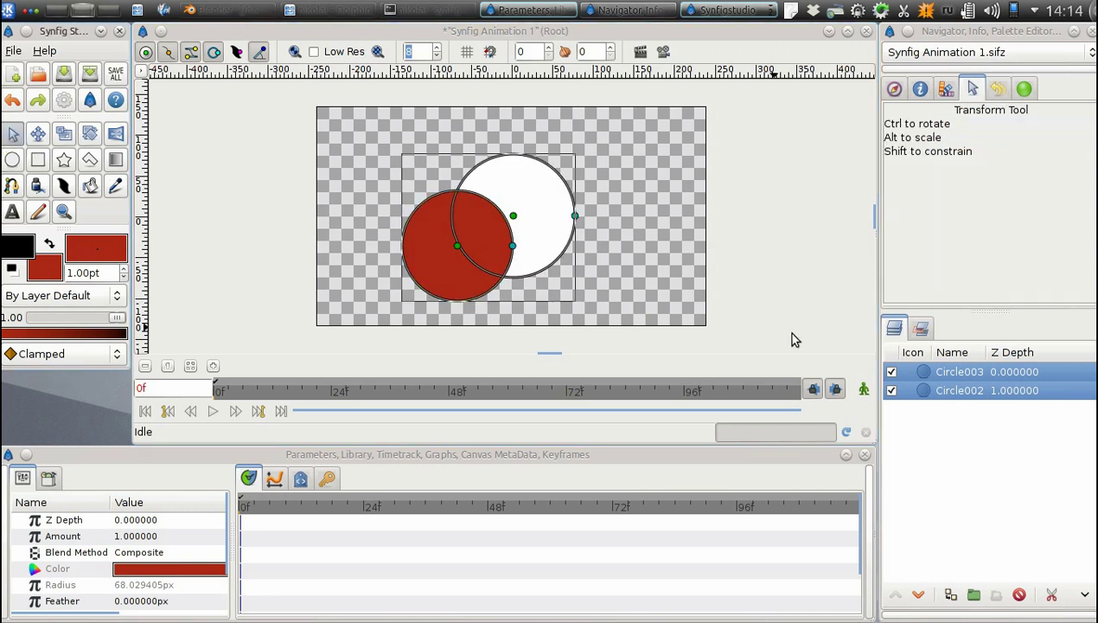
pyautogui.click(921, 378)
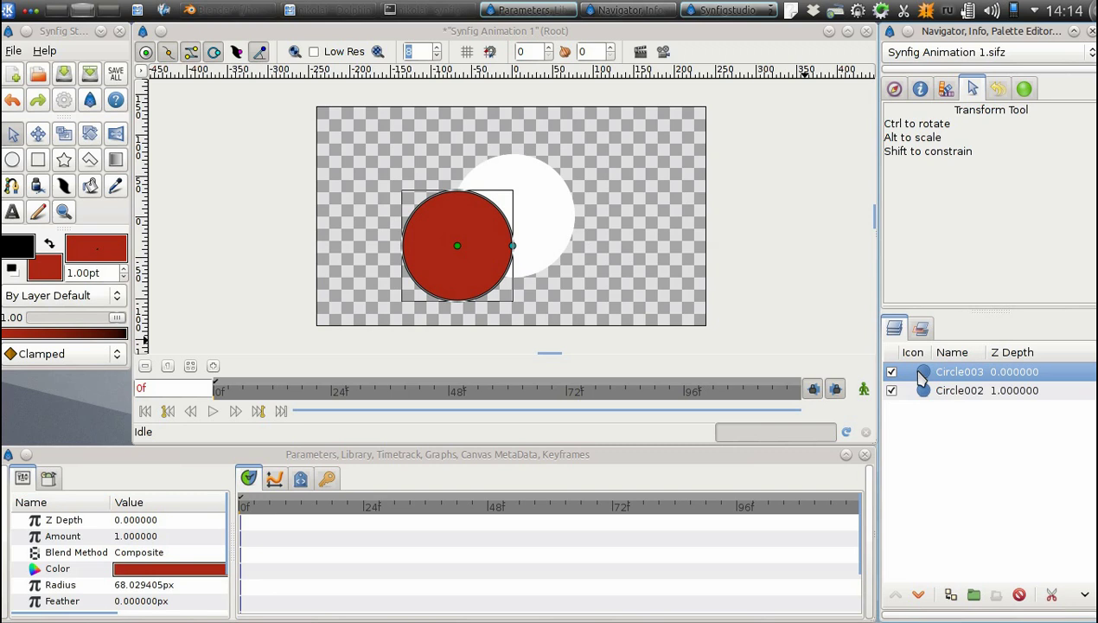
pyautogui.click(920, 596)
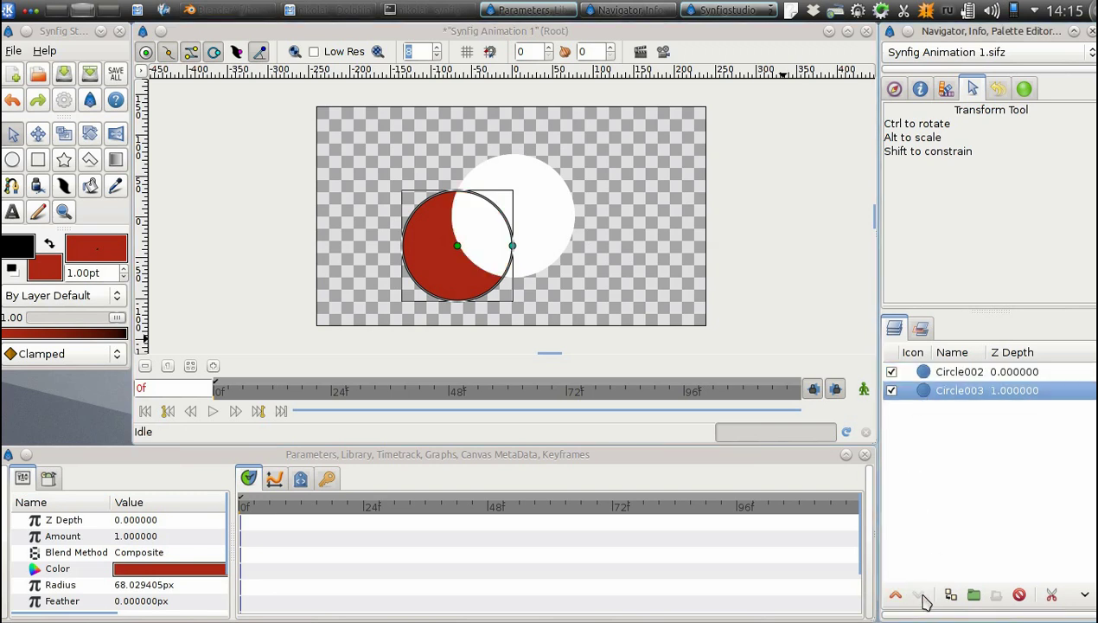
pyautogui.click(896, 595)
pyautogui.click(919, 596)
pyautogui.click(896, 595)
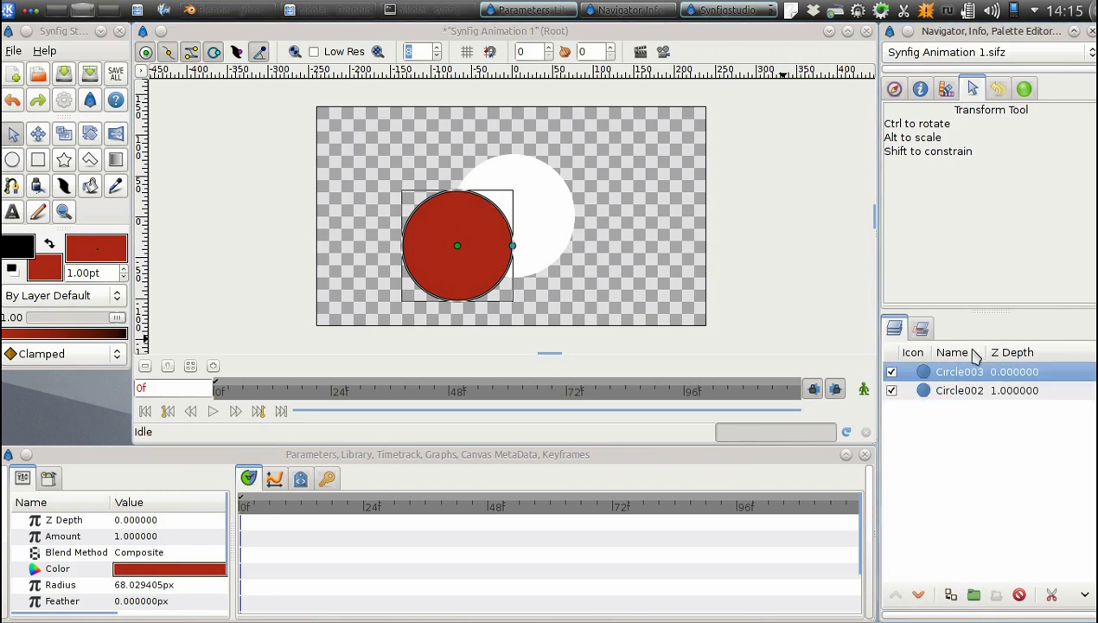
# - Toggle the selection between the white and red circle layers, leaving only Circle003 selected
pyautogui.keyDown('shift'); pyautogui.click(927, 391); pyautogui.keyUp('shift')
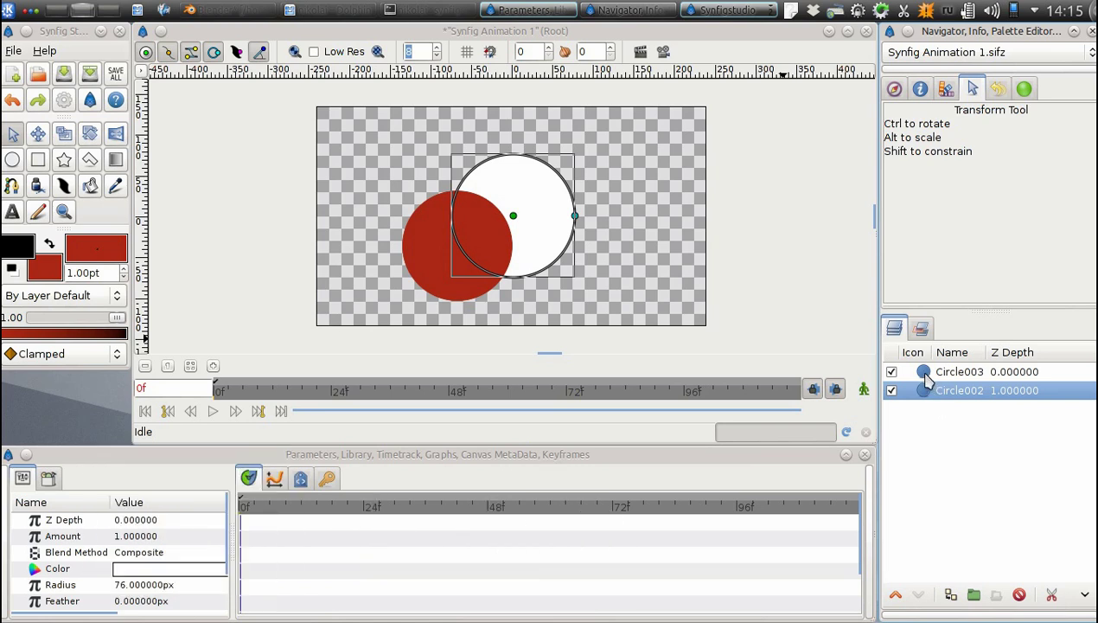
pyautogui.keyDown('ctrl'); pyautogui.click(923, 375); pyautogui.keyUp('ctrl')
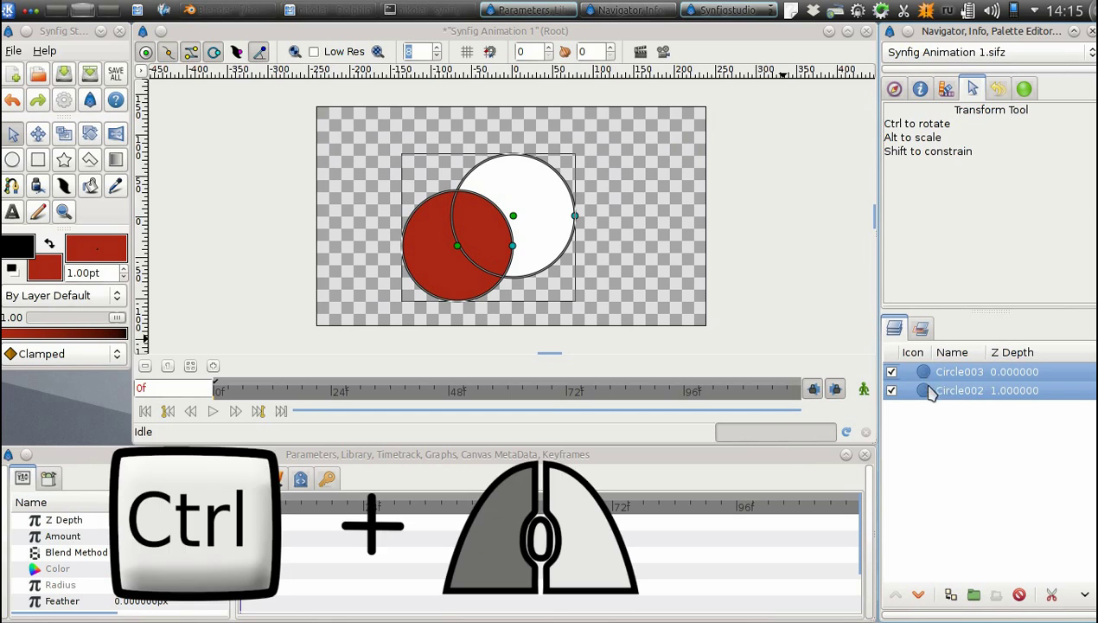
pyautogui.click(929, 394)
pyautogui.keyDown('ctrl'); pyautogui.click(923, 372); pyautogui.keyUp('ctrl')
pyautogui.keyDown('ctrl'); pyautogui.click(927, 391); pyautogui.keyUp('ctrl')
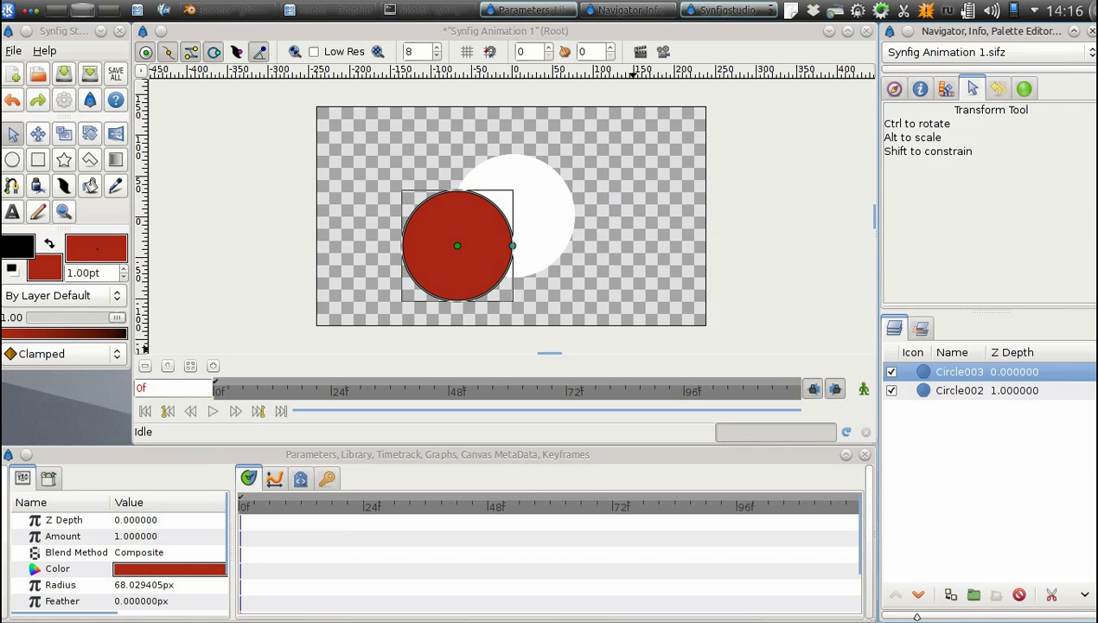
# - Duplicate the red circle, move the copy up-left, delete it, and open and dismiss the copy/paste popup
pyautogui.click(951, 594)
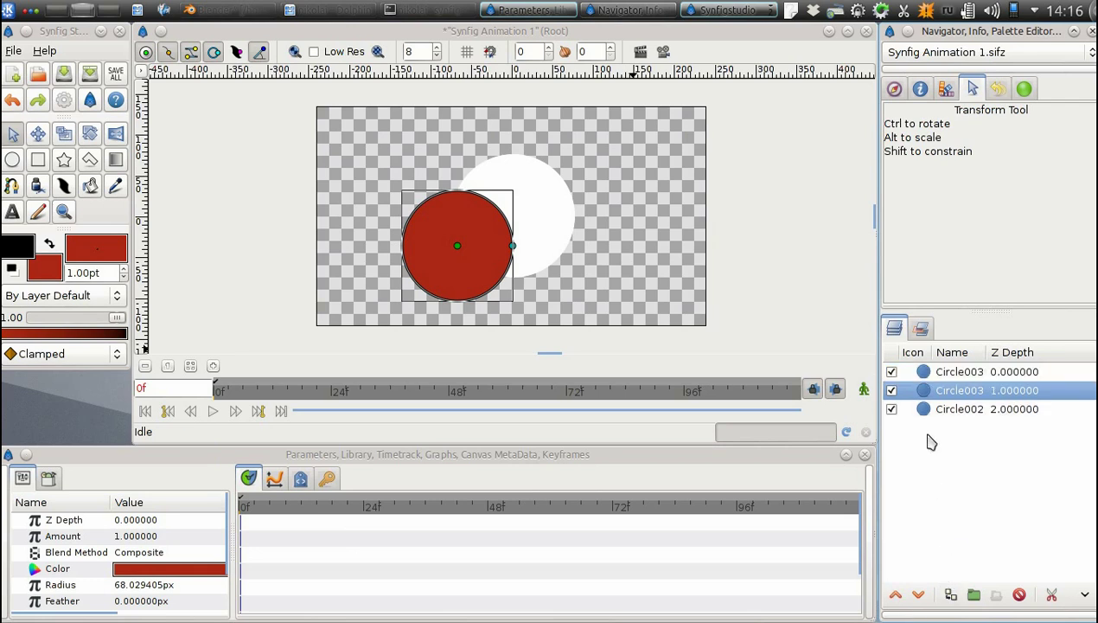
pyautogui.click(916, 374)
pyautogui.moveTo(450, 257); pyautogui.dragTo(401, 138)
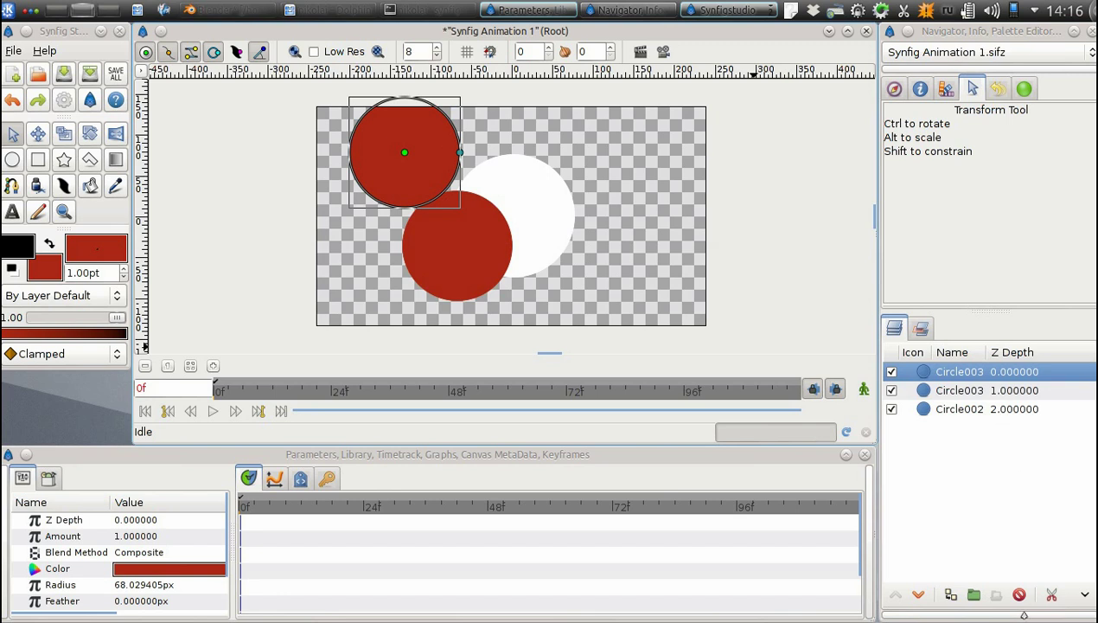
pyautogui.click(1021, 596)
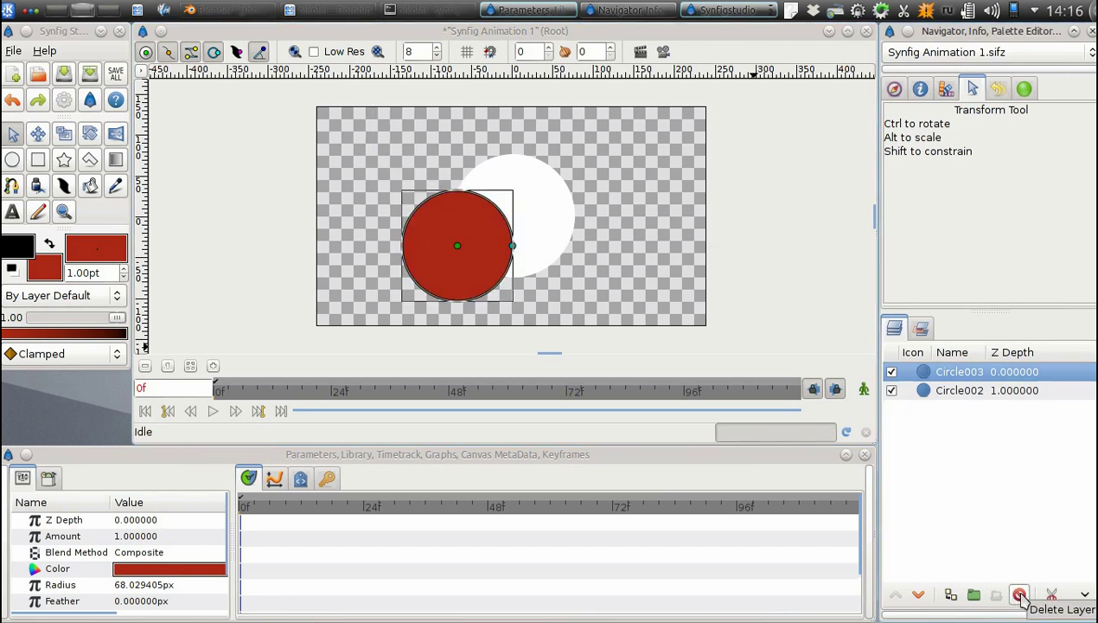
pyautogui.click(1085, 595)
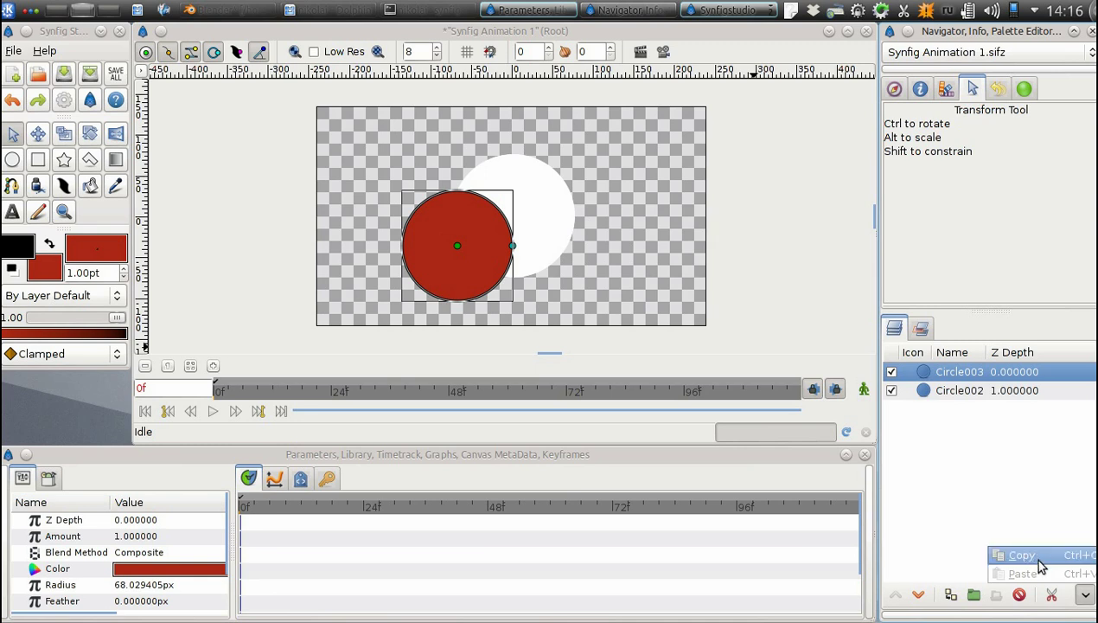
pyautogui.click(923, 390)
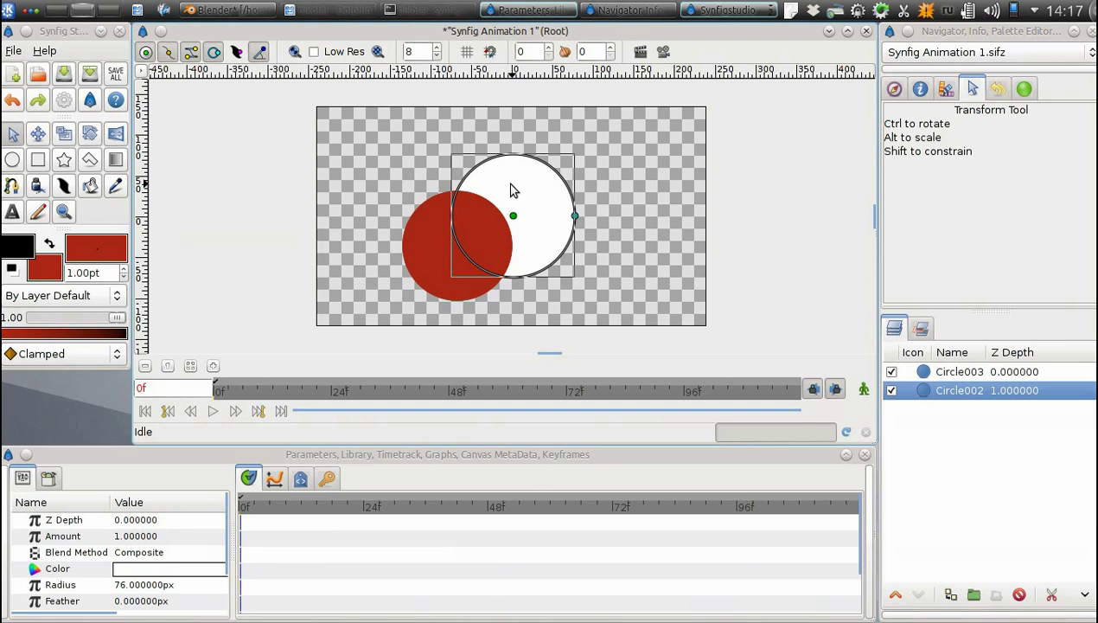
# - Toggle the selection between the two circles, ending with the red circle's layer selected
pyautogui.click(426, 264)
pyautogui.click(512, 202)
pyautogui.click(437, 255)
pyautogui.click(924, 390)
pyautogui.click(904, 370)
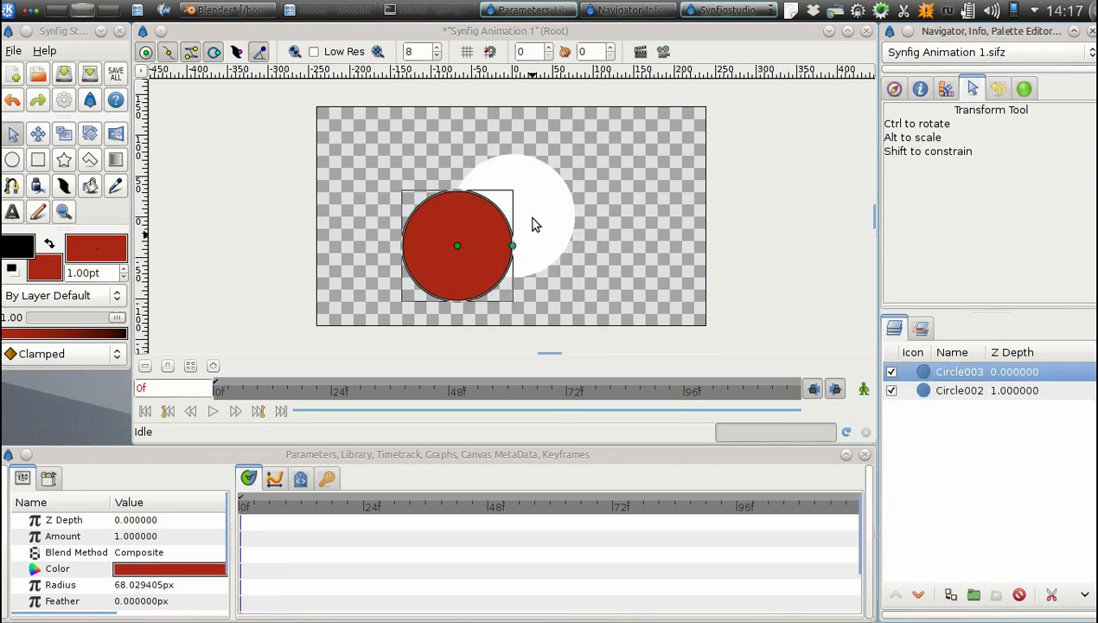
pyautogui.click(458, 247)
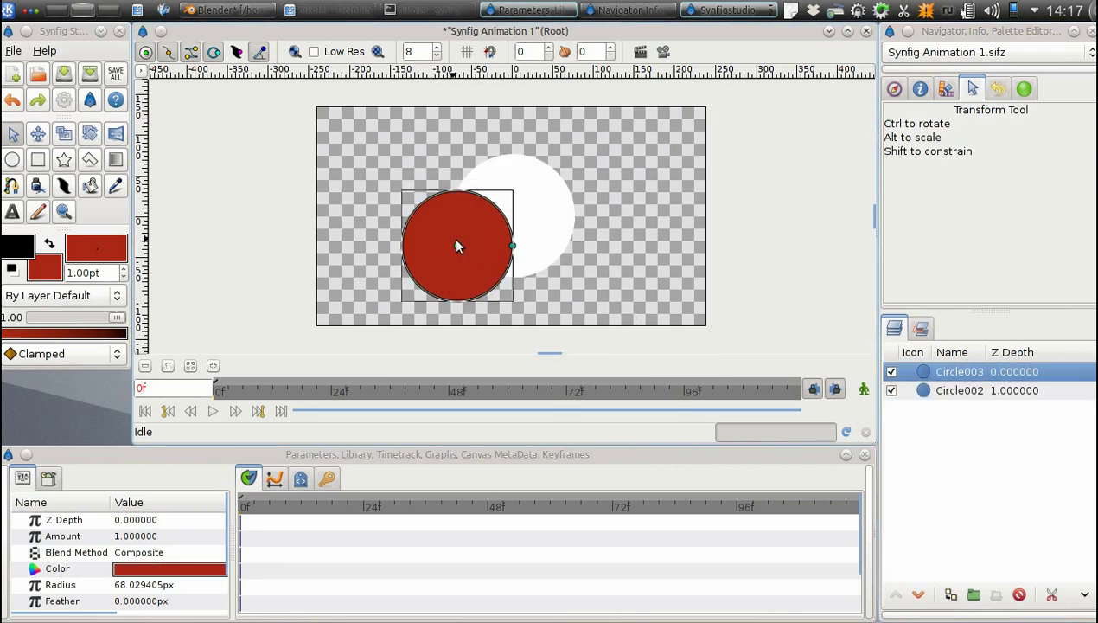
# - Undo a trial 79 px radius change on the red circle, then heighten the Parameters panel
pyautogui.moveTo(512, 246); pyautogui.dragTo(521, 249)
pyautogui.hotkey('ctrl', 'z')
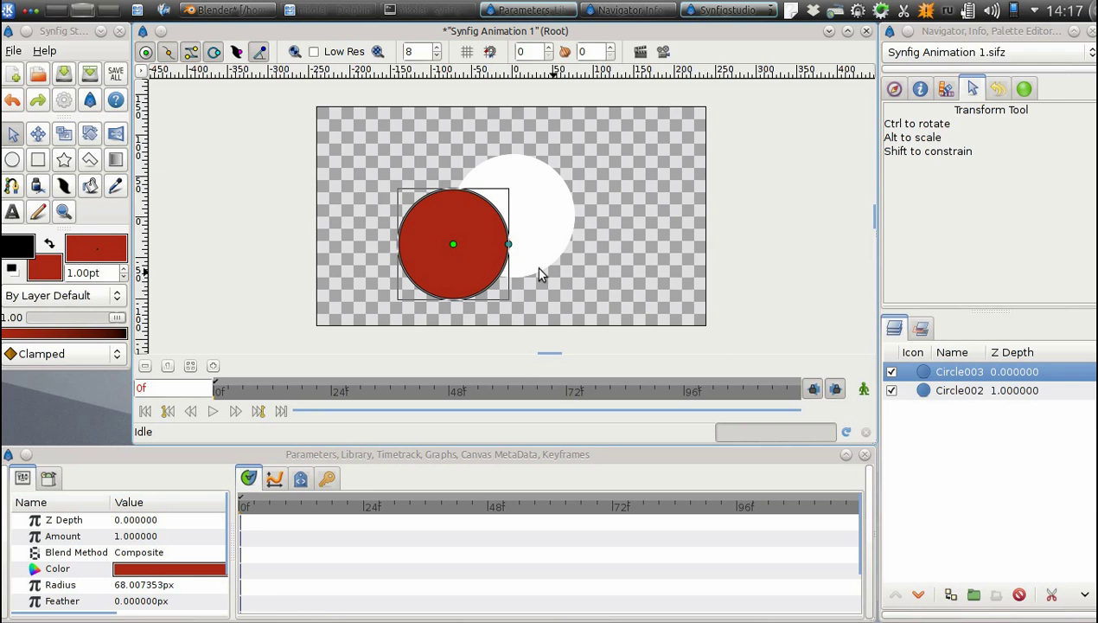
pyautogui.moveTo(243, 445); pyautogui.dragTo(251, 363)
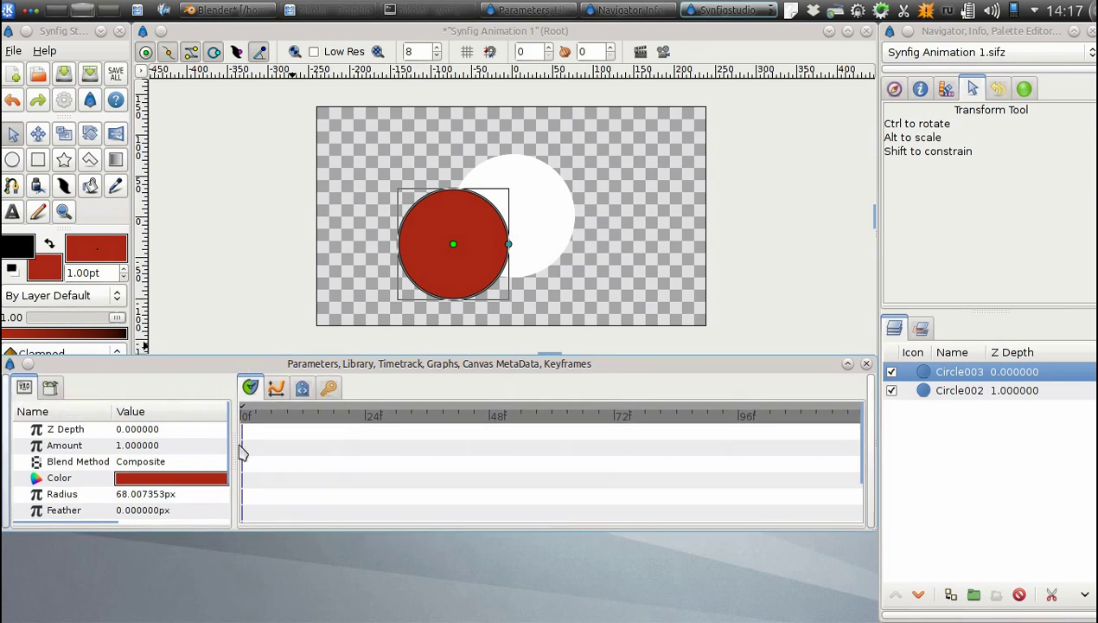
# - Drag the Parameters divider right to reveal the Type column, then inspect the Color, Feather and Amount rows
pyautogui.moveTo(235, 445); pyautogui.dragTo(304, 457)
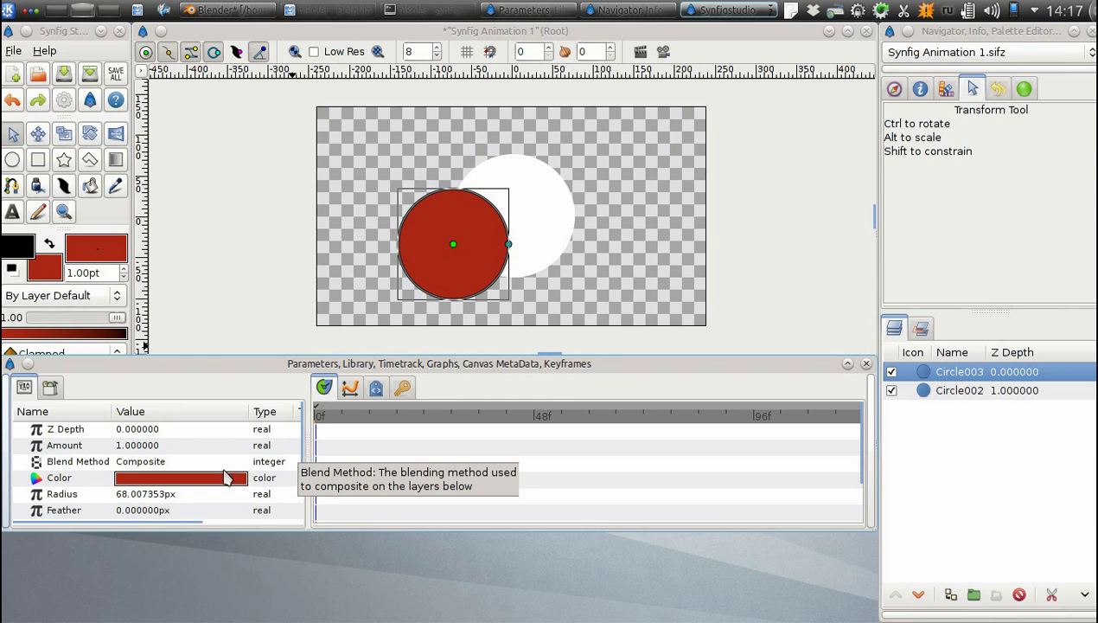
pyautogui.click(123, 484)
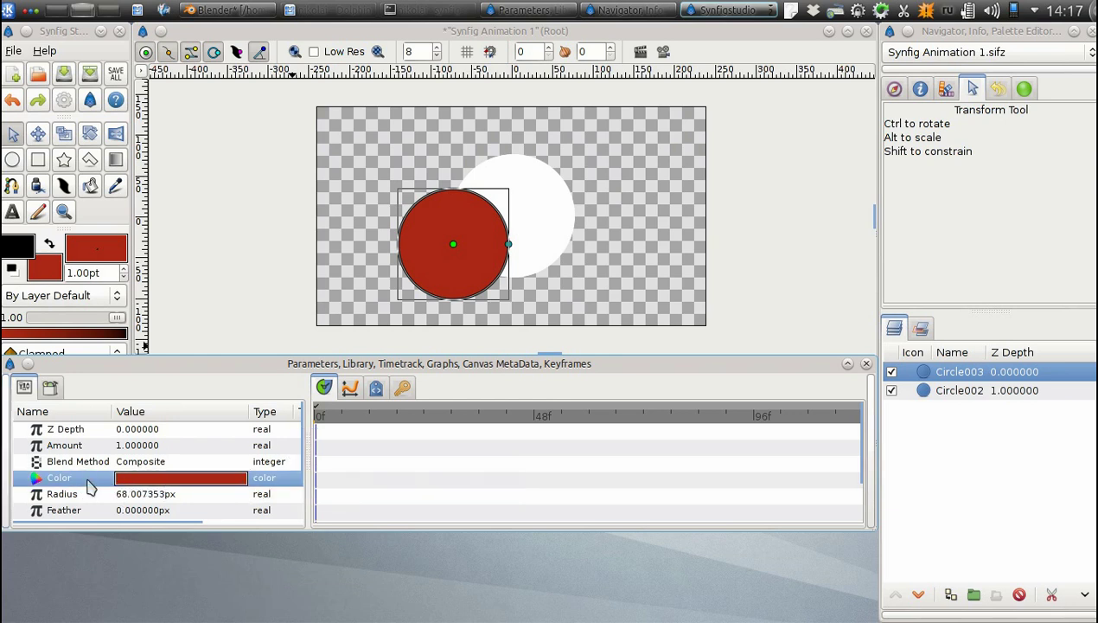
pyautogui.scroll(-1, 138, 491)
pyautogui.click(141, 493)
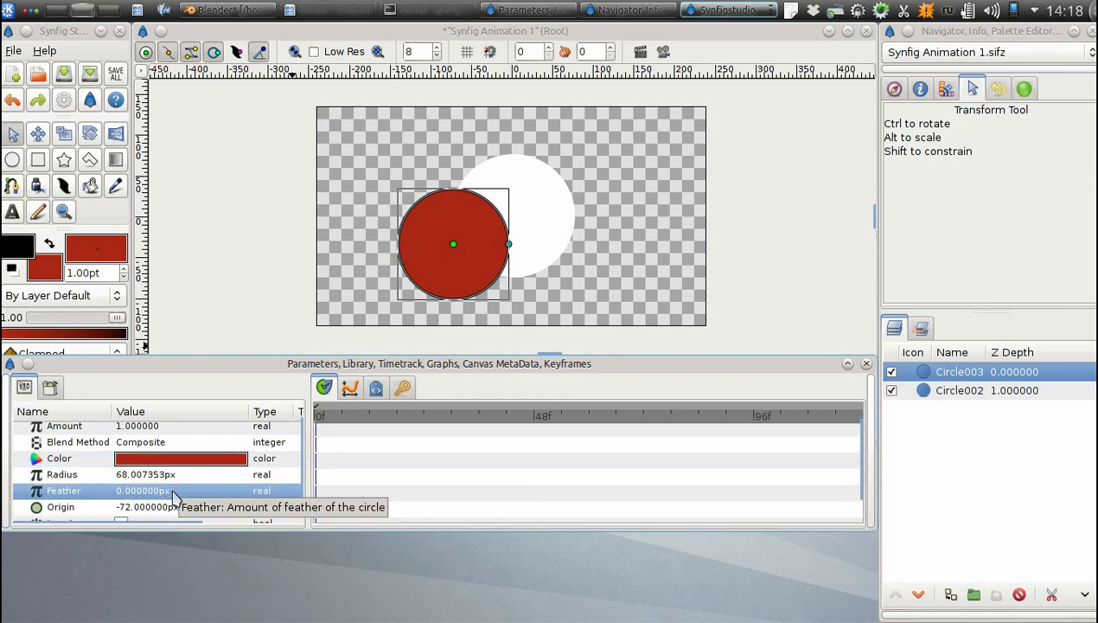
pyautogui.scroll(1, 104, 441)
pyautogui.click(91, 449)
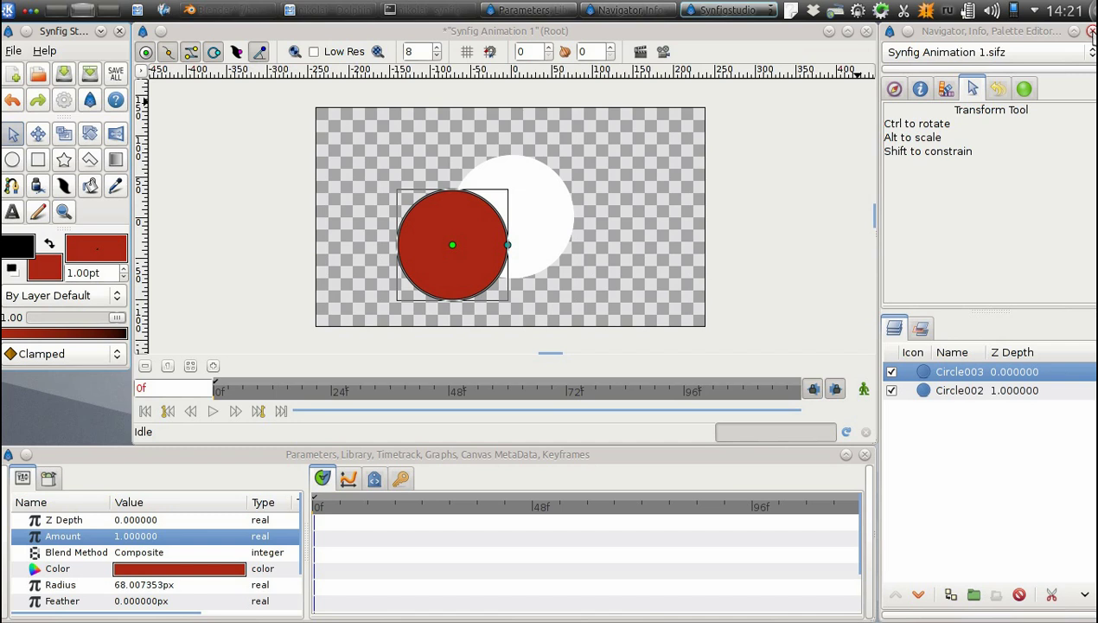
# - Close the Navigator and Parameters panels, then close the canvas, discarding unsaved changes
pyautogui.click(1091, 31)
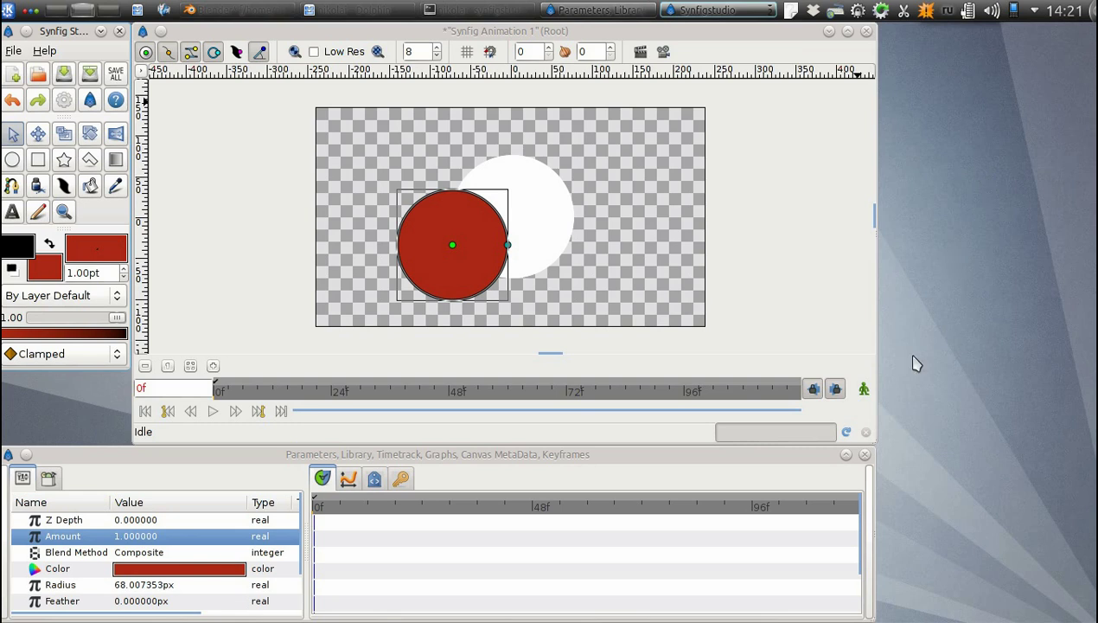
pyautogui.click(865, 458)
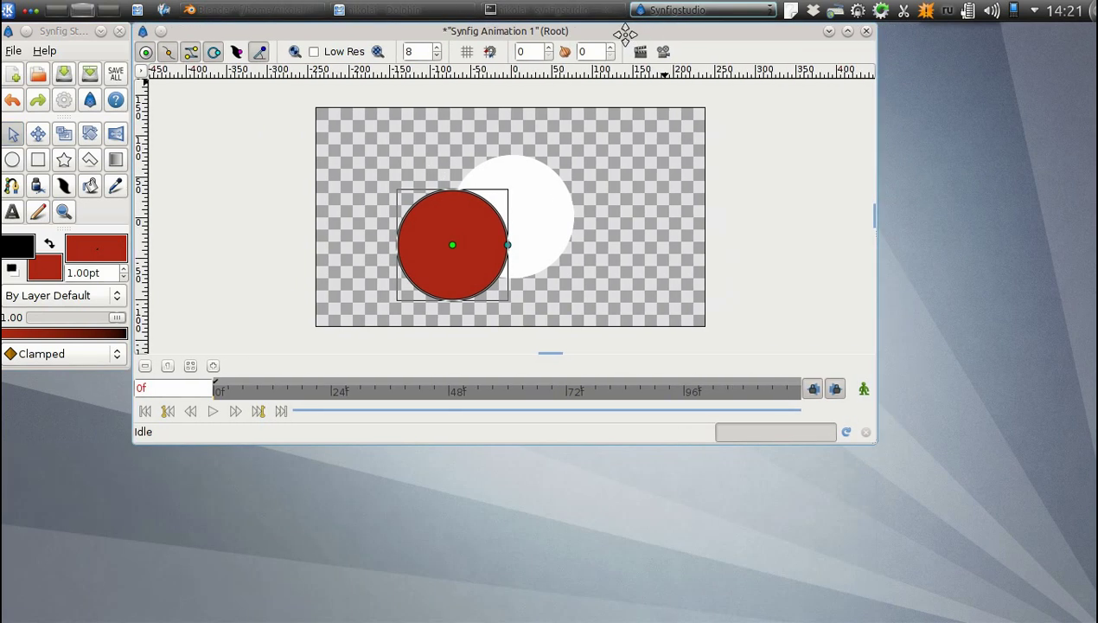
pyautogui.click(867, 31)
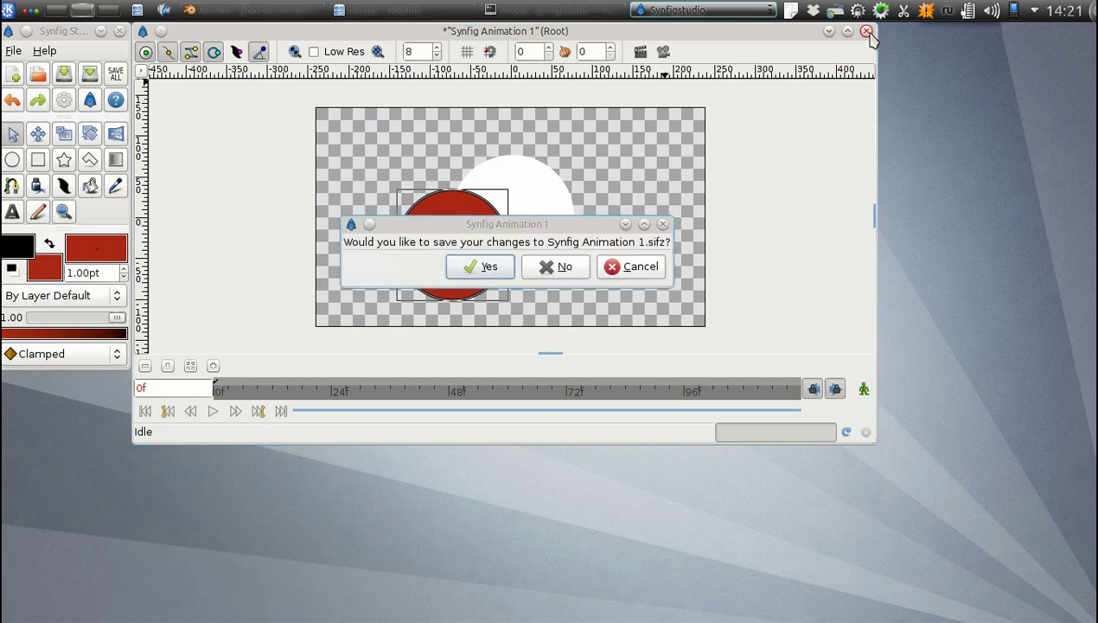
pyautogui.click(567, 270)
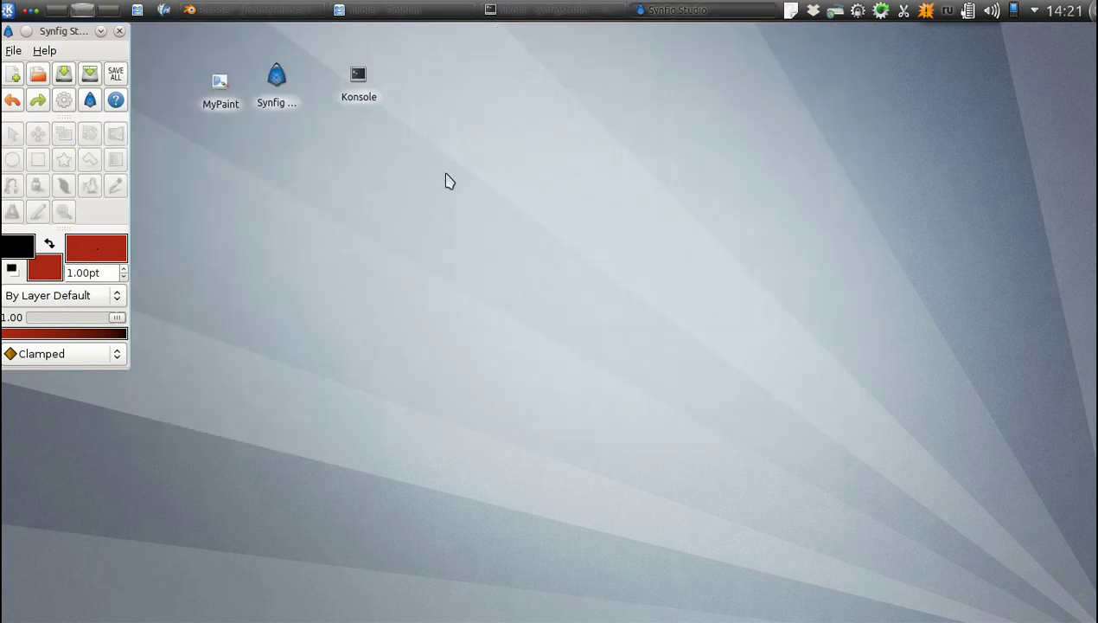
# - Quit and relaunch Synfig, then move the new canvas window to the top-left and enlarge it
pyautogui.click(120, 32)
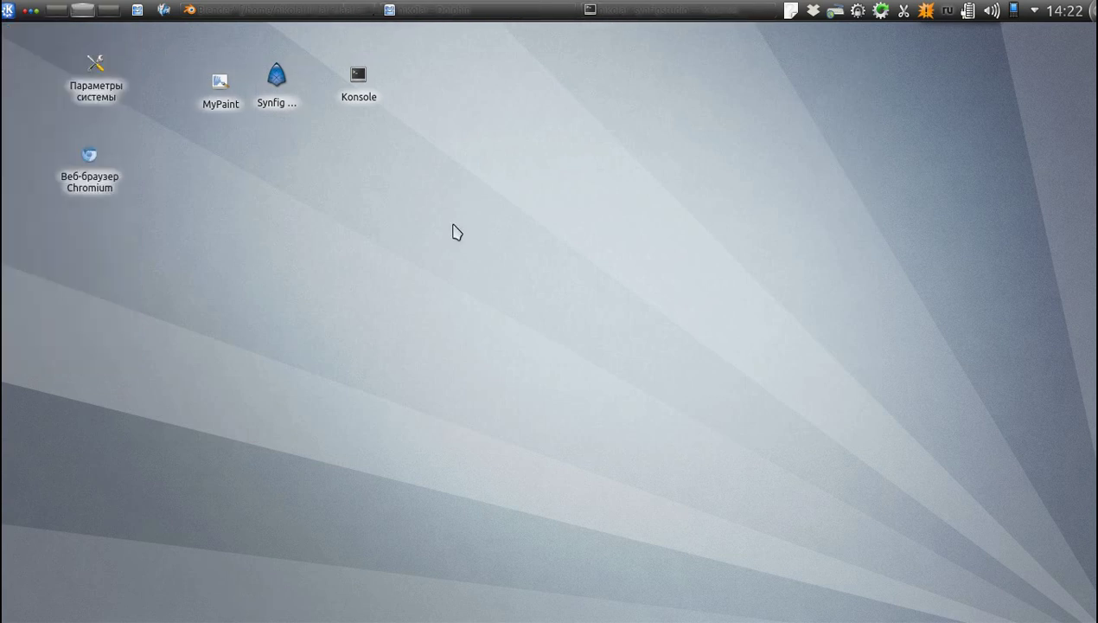
pyautogui.click(277, 82)
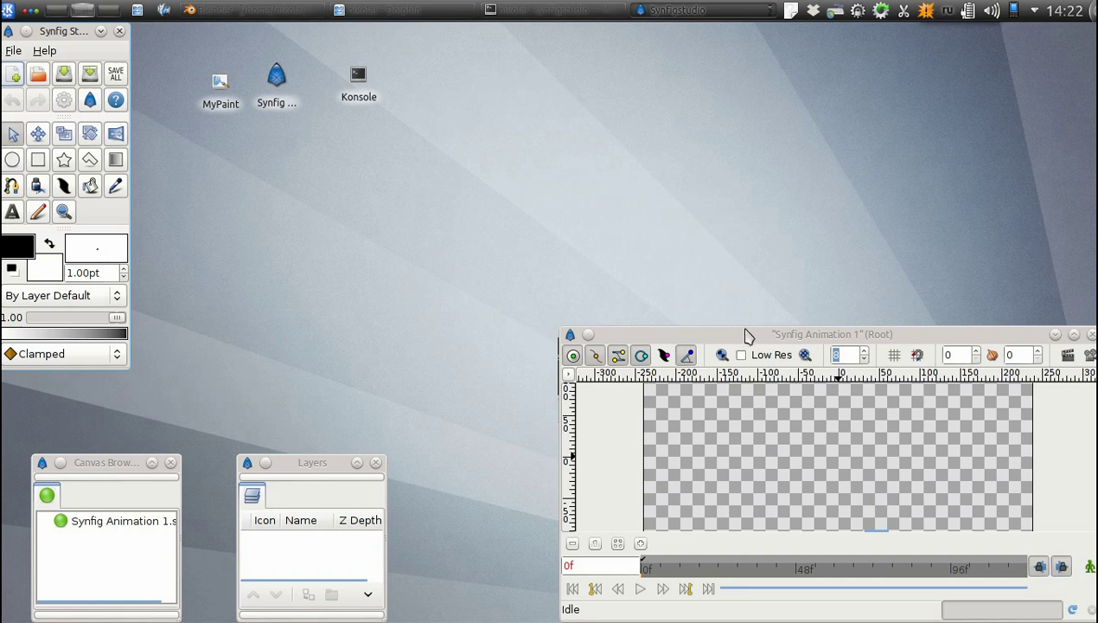
pyautogui.moveTo(749, 336); pyautogui.dragTo(510, 68)
pyautogui.moveTo(671, 70); pyautogui.dragTo(487, 22)
pyautogui.moveTo(675, 313); pyautogui.dragTo(827, 369)
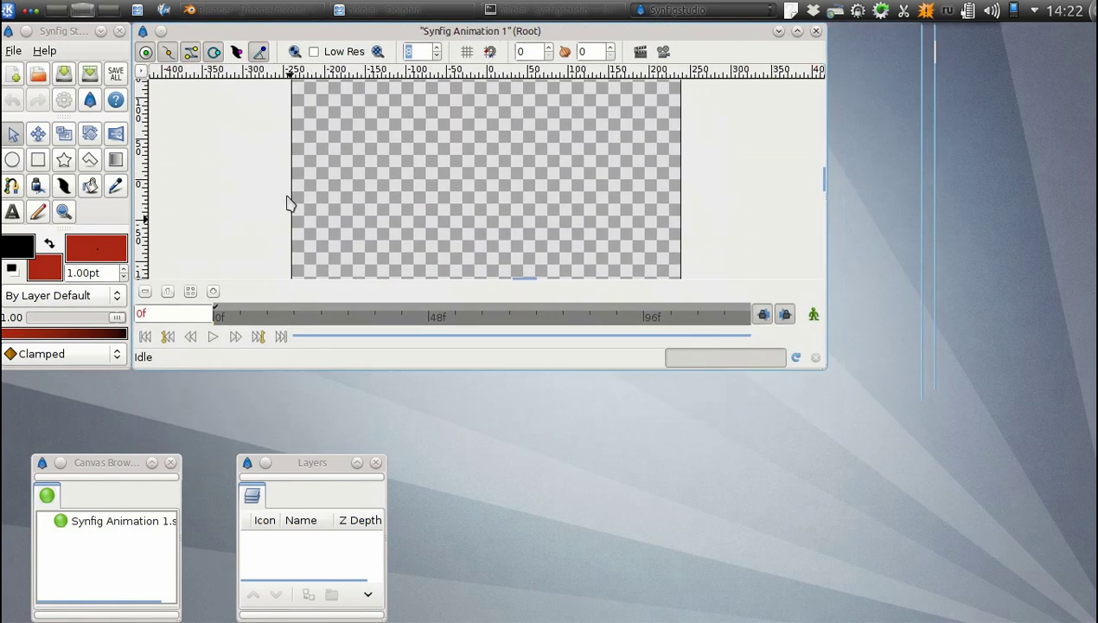
# - Apply File > Panels > Reset Windows to Original Layout
pyautogui.click(13, 53)
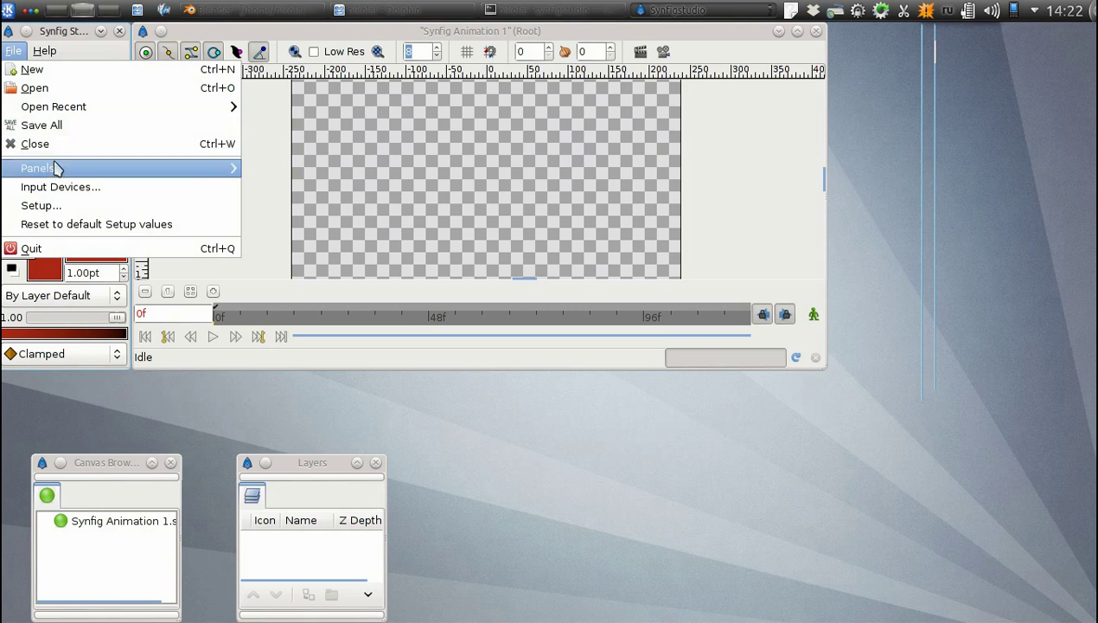
pyautogui.moveTo(58, 172)
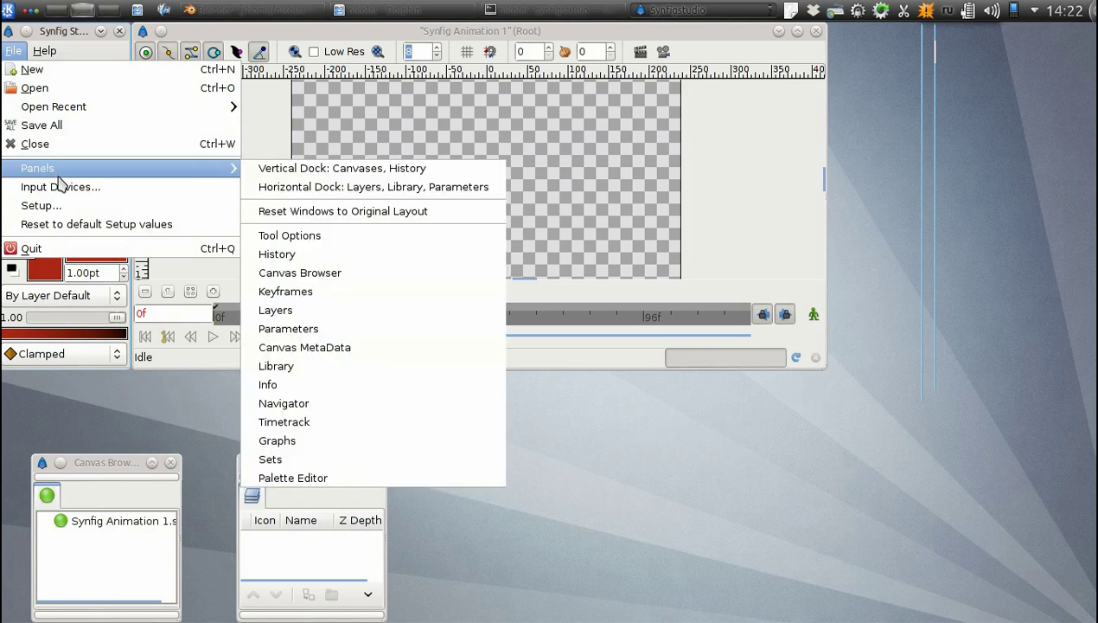
pyautogui.click(298, 212)
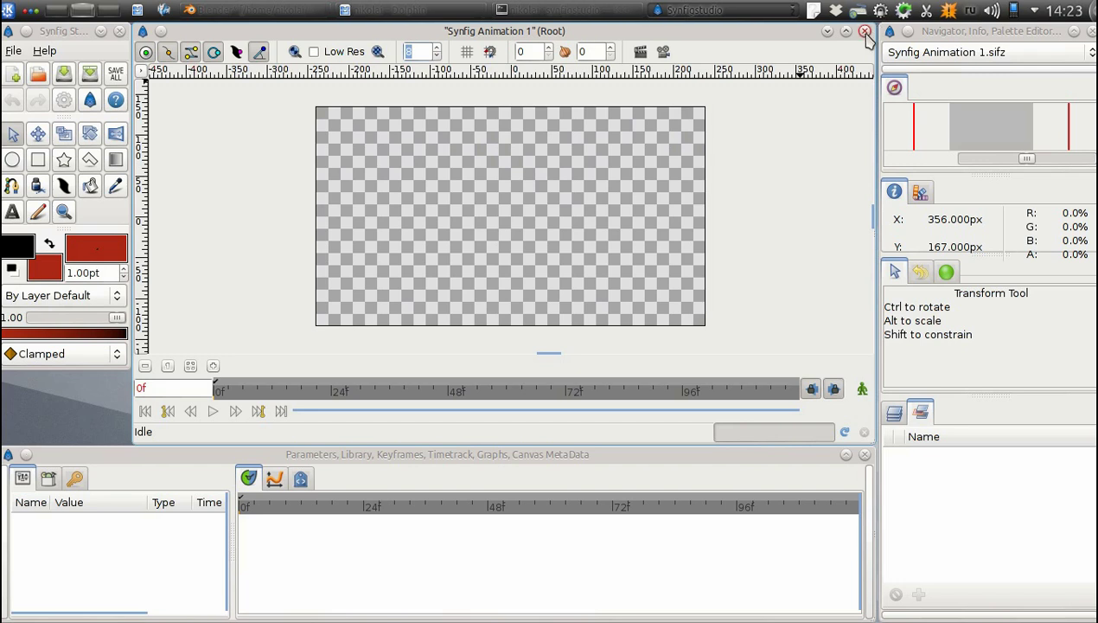
# - Close the empty Synfig Animation 1 canvas window
pyautogui.click(865, 32)
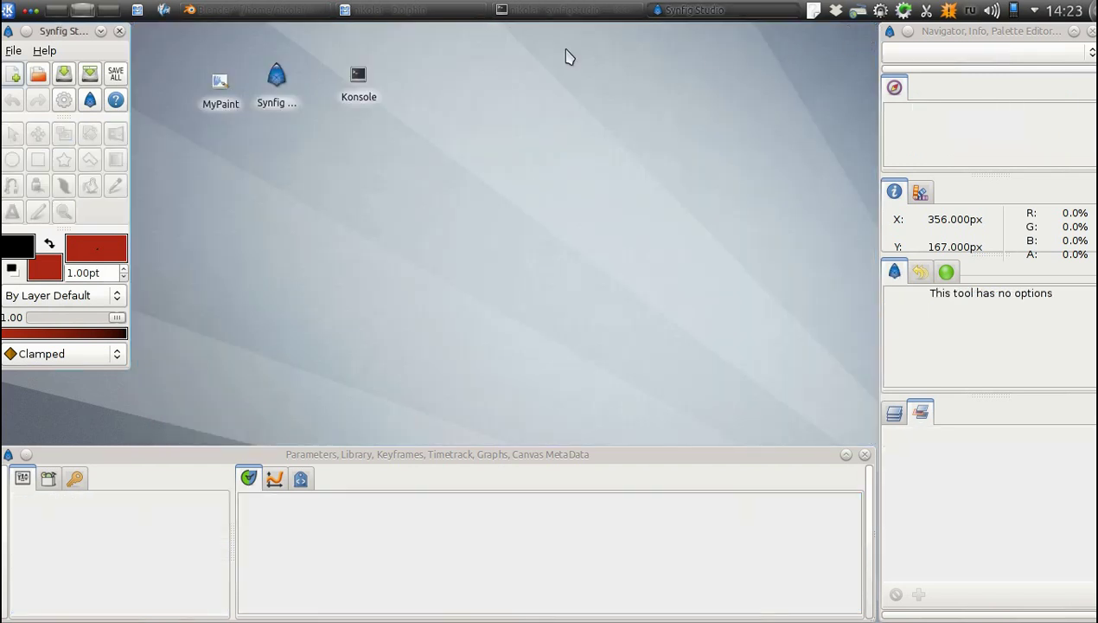